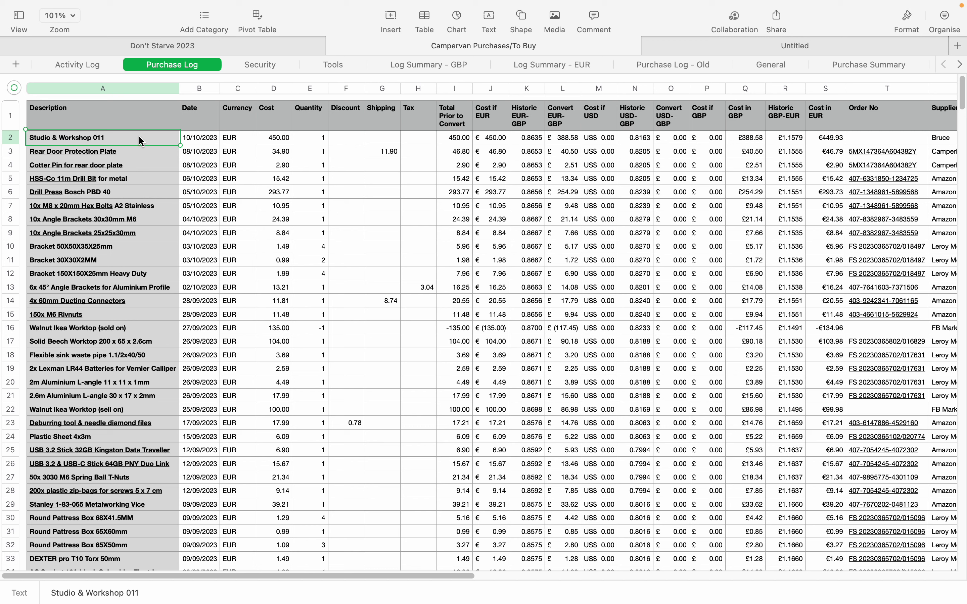
# Examine the date, currency and remaining columns of the Studio & Workshop 011 entry, including its currency choices.
pyautogui.click(199, 138)
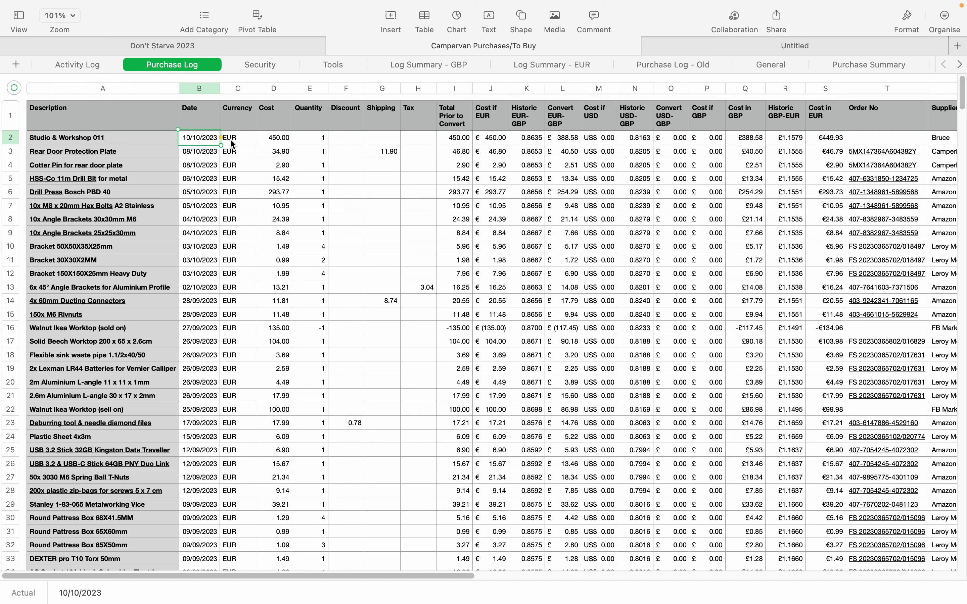
pyautogui.click(230, 140)
pyautogui.click(262, 137)
pyautogui.click(262, 139)
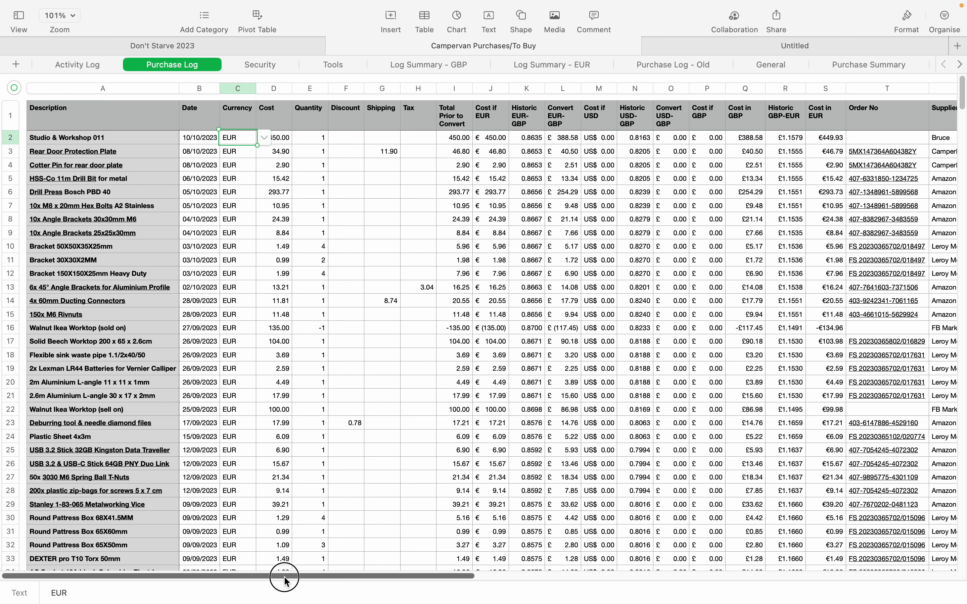
pyautogui.moveTo(281, 576); pyautogui.dragTo(302, 576)
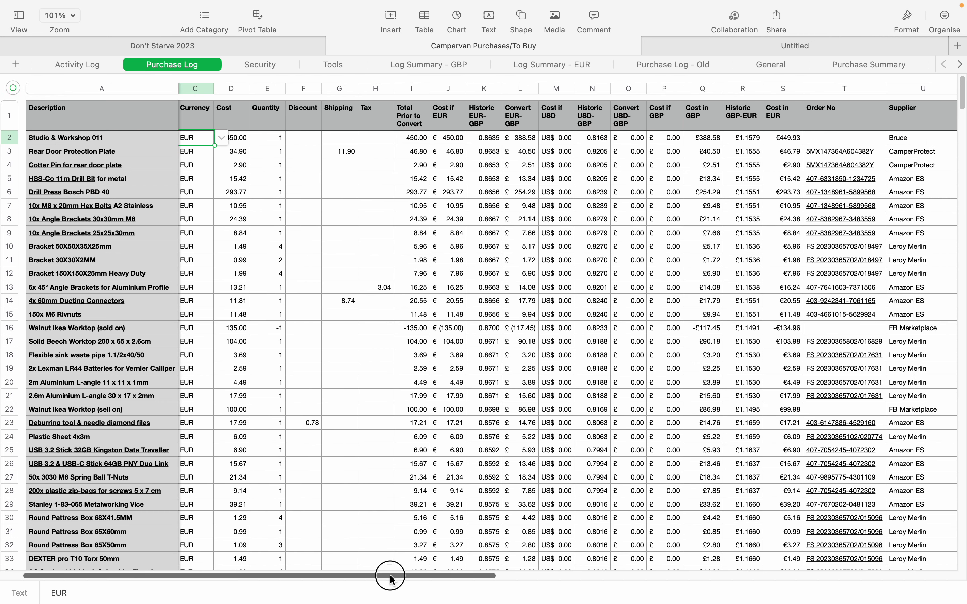
pyautogui.moveTo(388, 576); pyautogui.dragTo(460, 577)
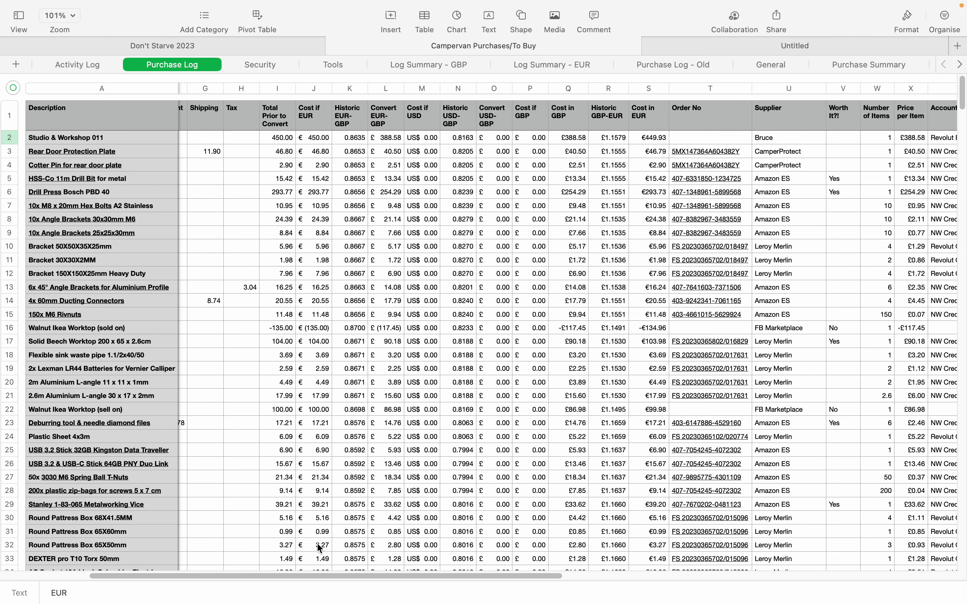
pyautogui.moveTo(314, 576); pyautogui.dragTo(223, 576)
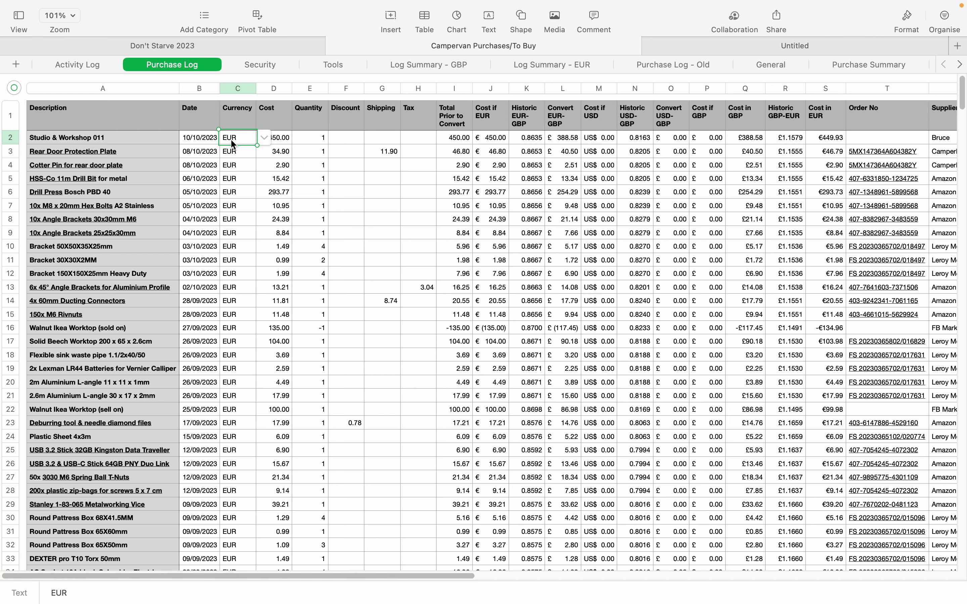
pyautogui.click(266, 136)
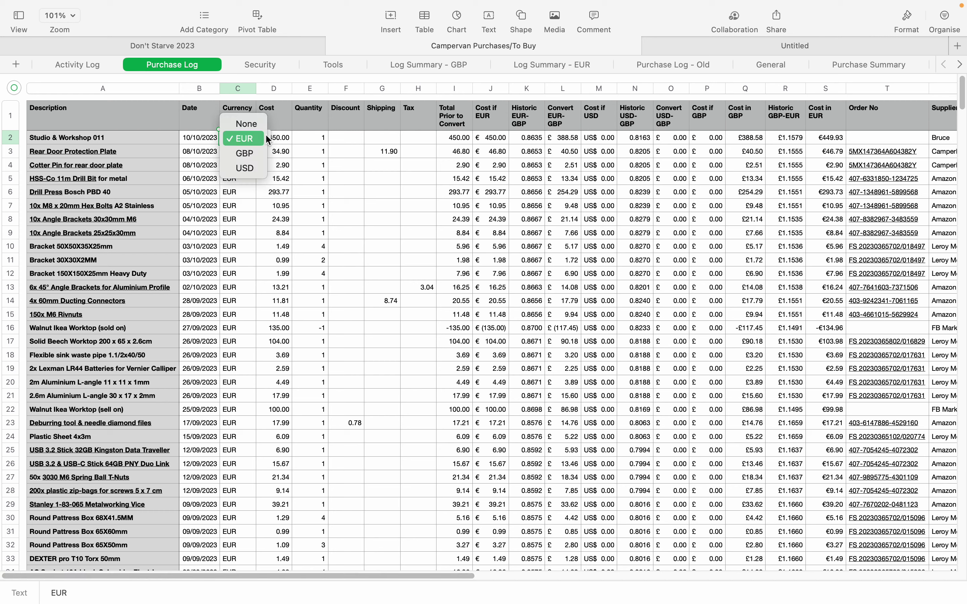
# Inspect the Cost if GBP and Cost in GBP formulas of the first entry and the Cost in GBP and Cost in EUR columns.
pyautogui.click(694, 140)
pyautogui.click(718, 136)
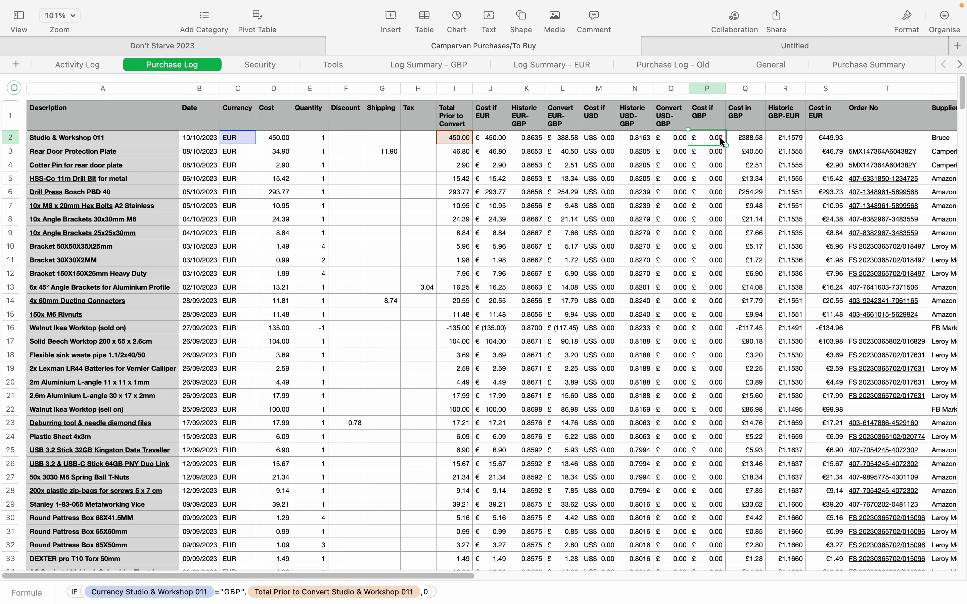
pyautogui.click(758, 138)
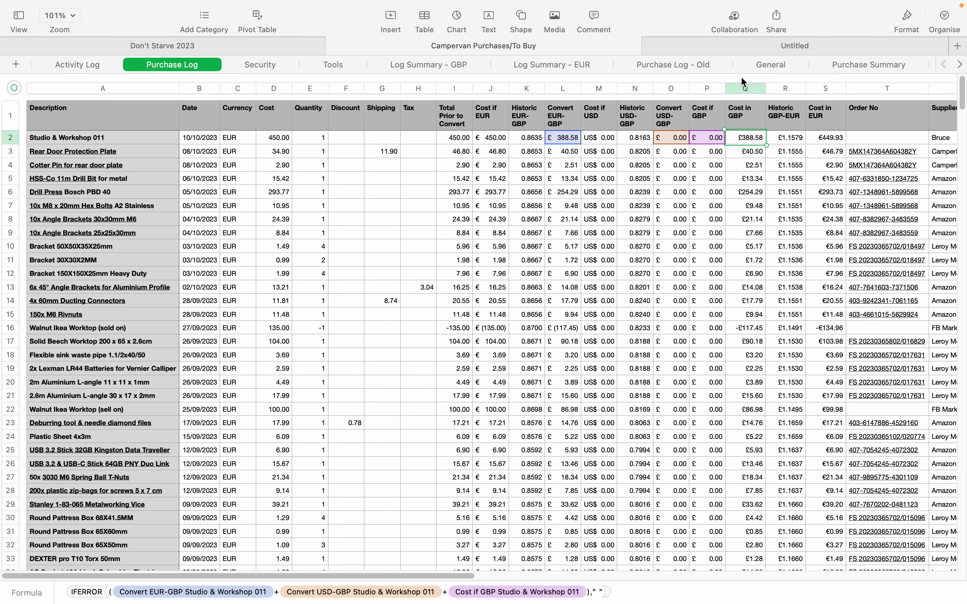
pyautogui.click(745, 88)
pyautogui.click(830, 88)
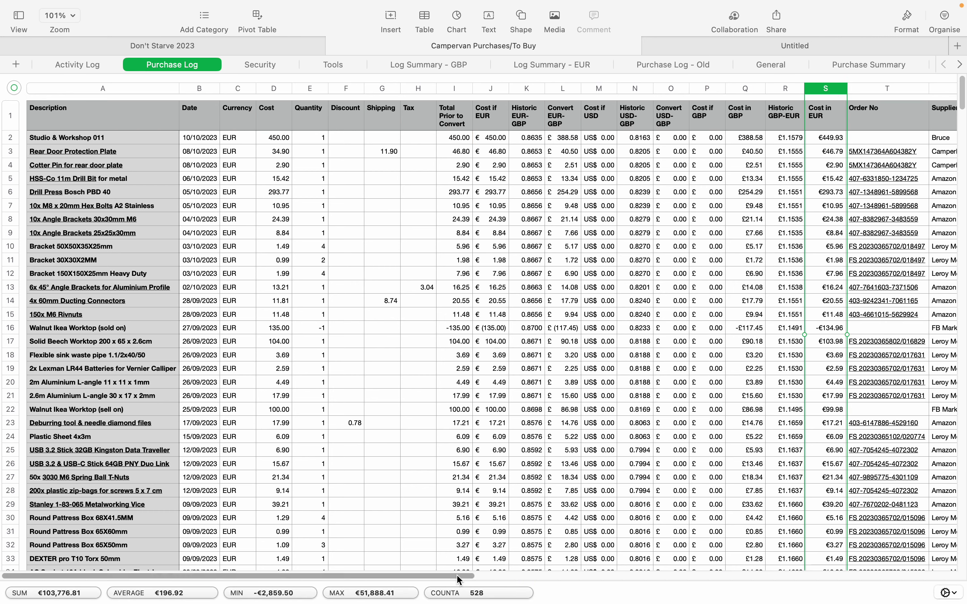
# Hide the intermediate conversion columns from Cost if EUR through Cost if GBP, together with the Historic GBP-EUR column.
pyautogui.hscroll(5, 459, 579)
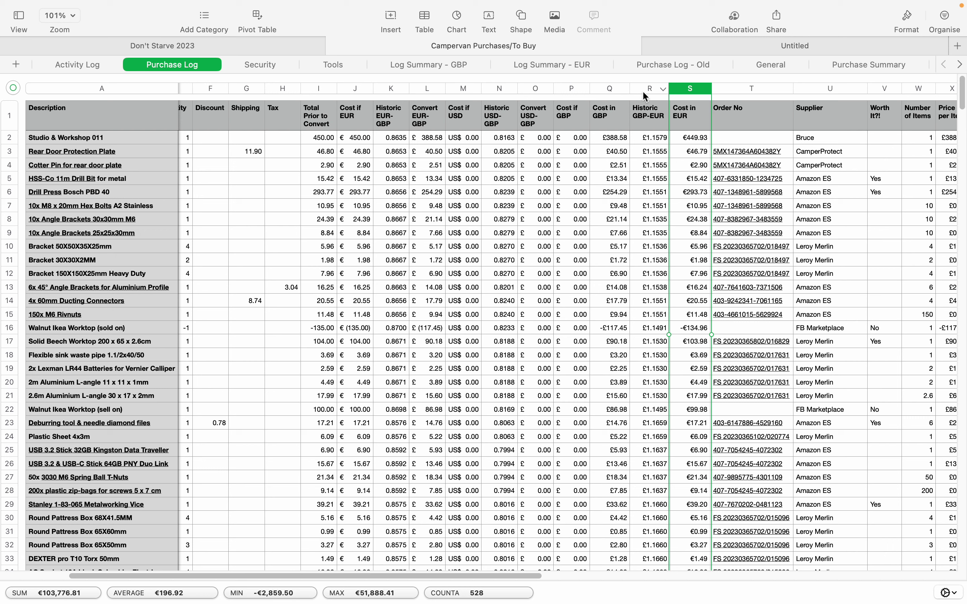
pyautogui.click(355, 90)
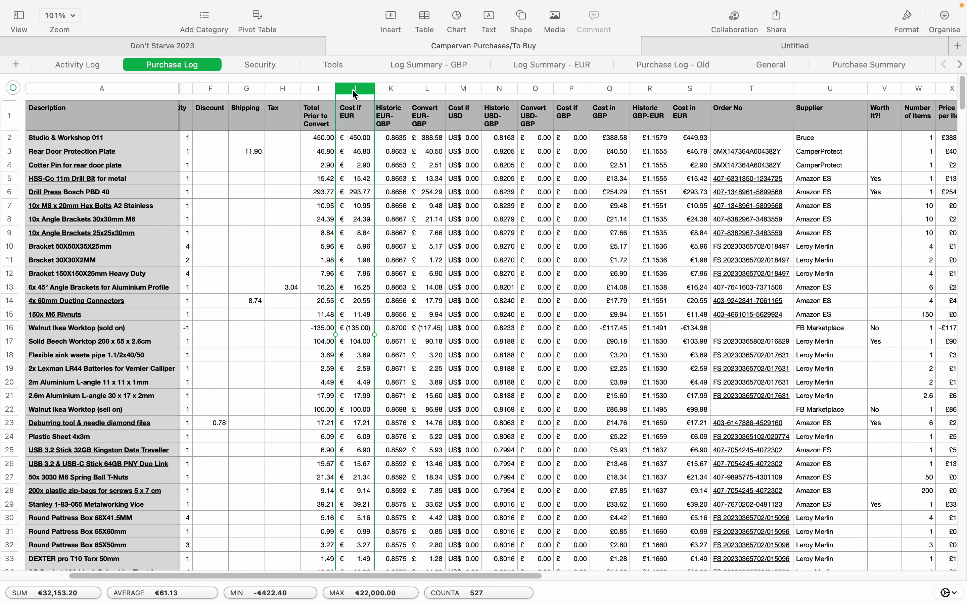
pyautogui.keyDown('shift'); pyautogui.click(576, 91); pyautogui.keyUp('shift')
pyautogui.keyDown('super'); pyautogui.click(657, 91); pyautogui.keyUp('super')
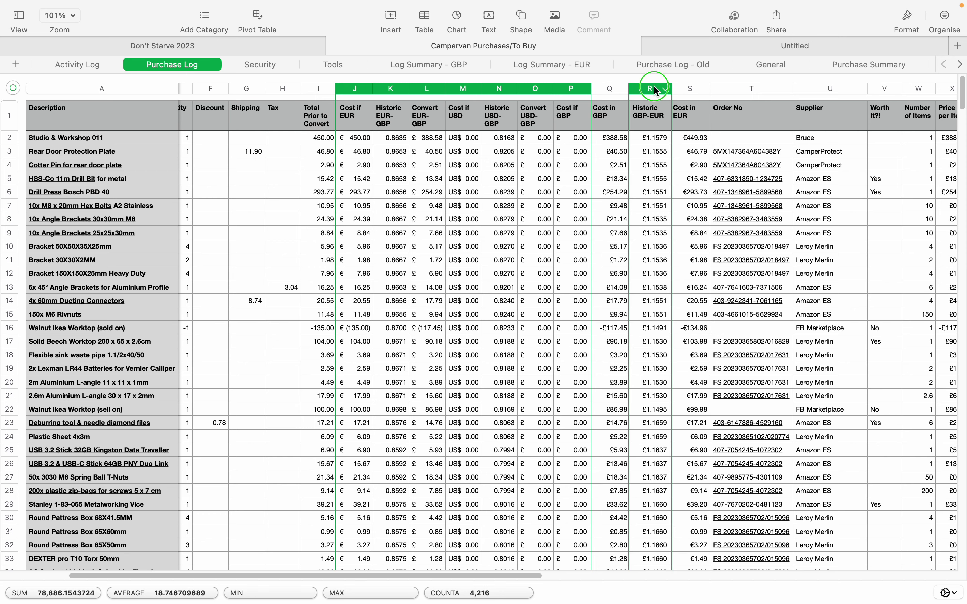
pyautogui.rightClick(657, 90)
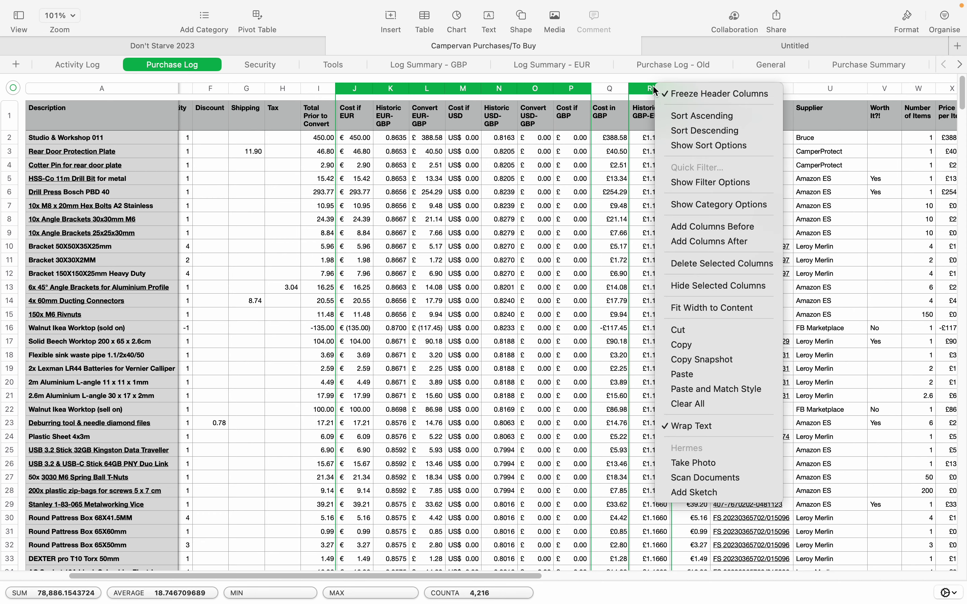
pyautogui.click(695, 286)
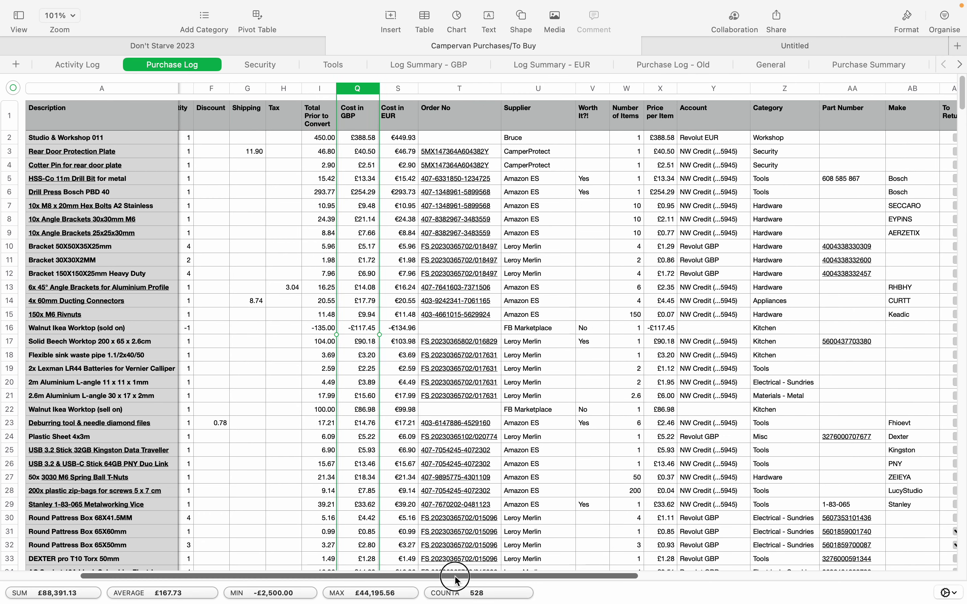
pyautogui.moveTo(456, 575); pyautogui.dragTo(234, 560)
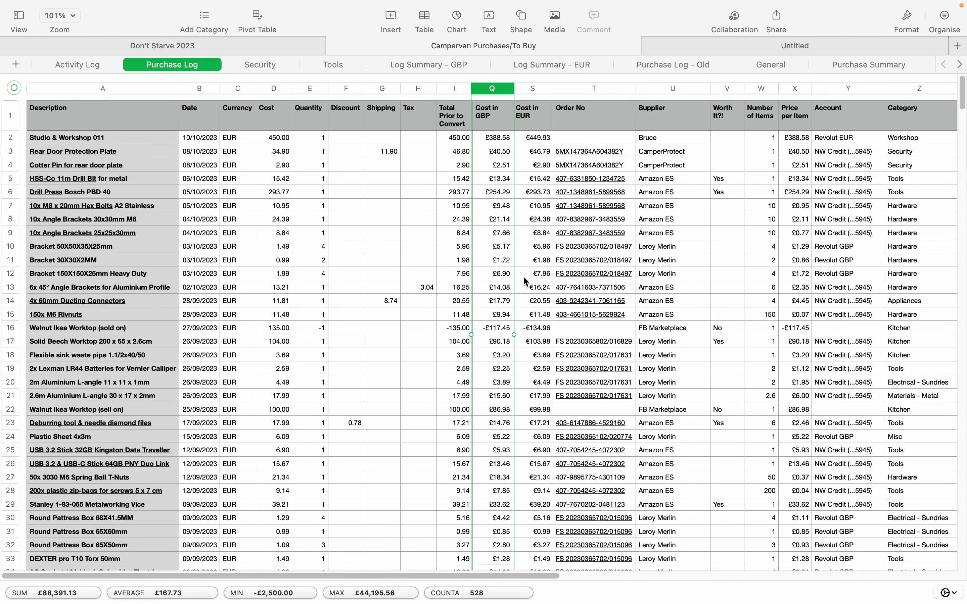
# View the Security sheet's pivot table and return to the Purchase Log sheet.
pyautogui.click(256, 72)
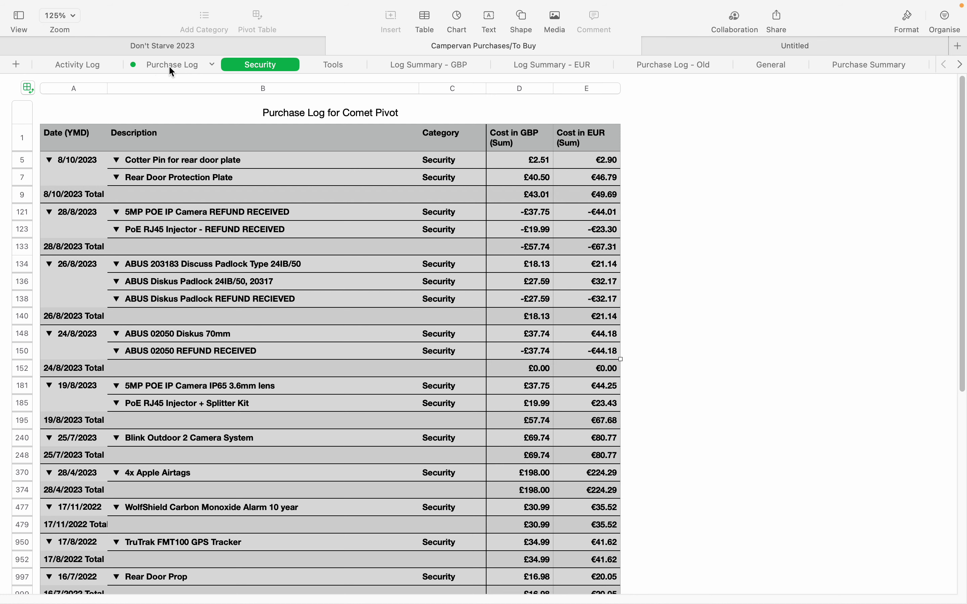
pyautogui.click(157, 66)
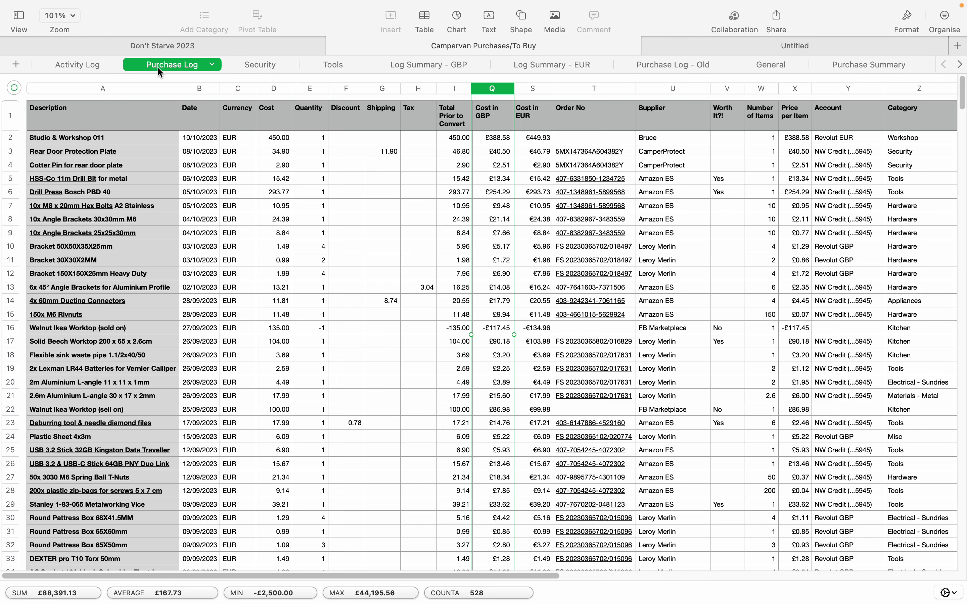
# Try adding an empty row above the Studio & Workshop 011 entry and undo the insertion.
pyautogui.click(72, 141)
pyautogui.hotkey('alt', 'Up')
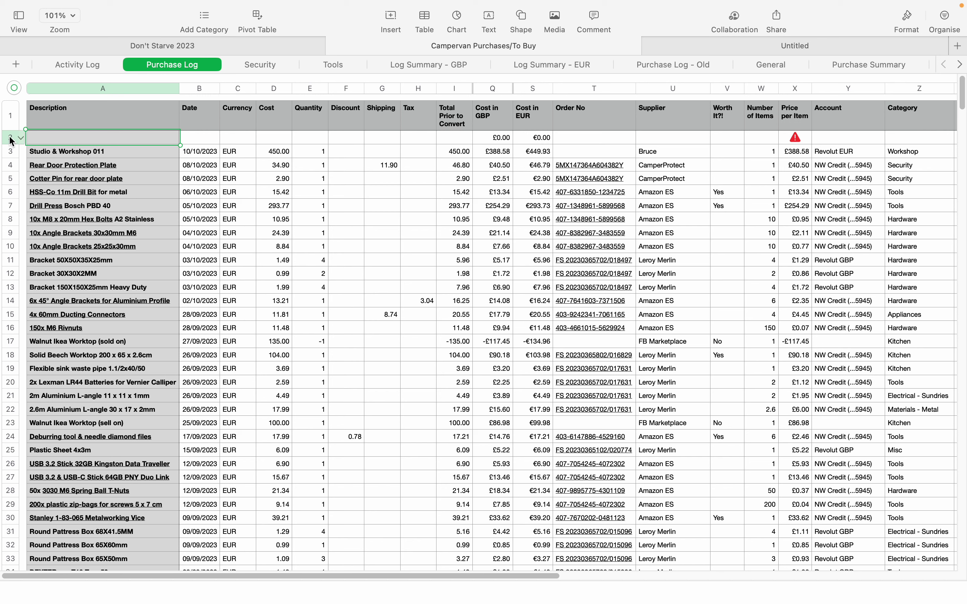
pyautogui.press('super+z')
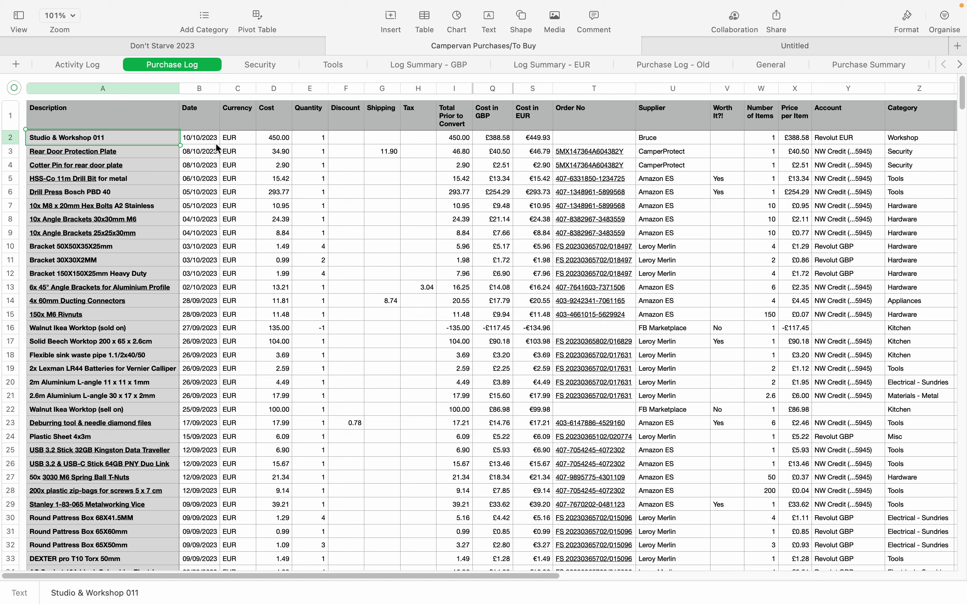
# Create a pivot table from the purchase log on a new sheet and show its pivot options.
pyautogui.click(171, 154)
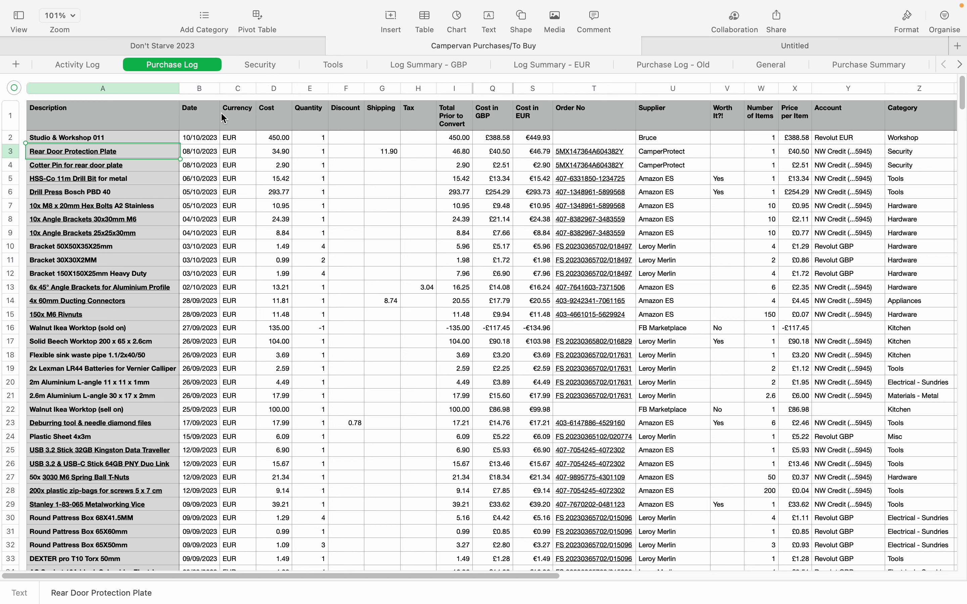
pyautogui.click(103, 139)
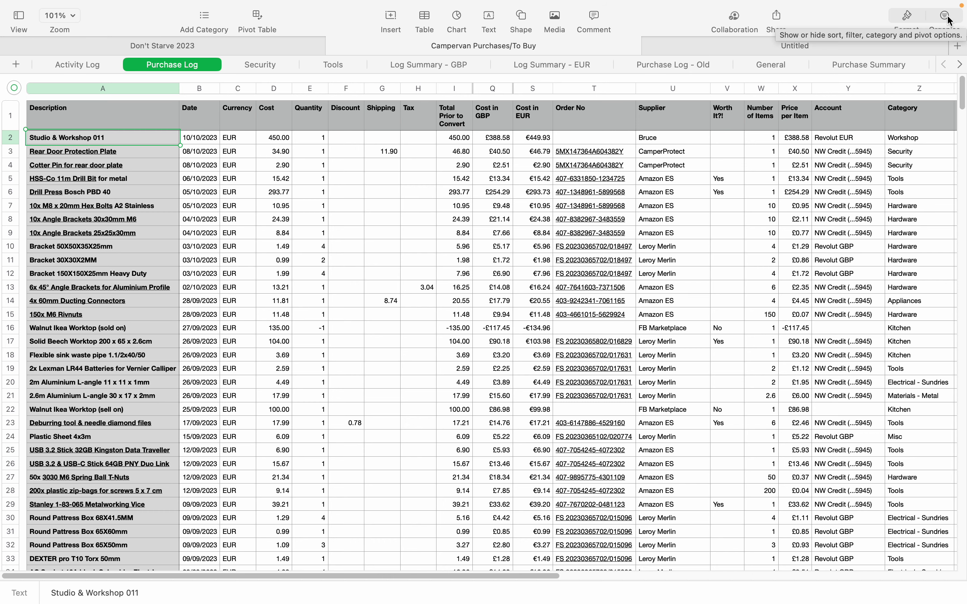
pyautogui.click(259, 19)
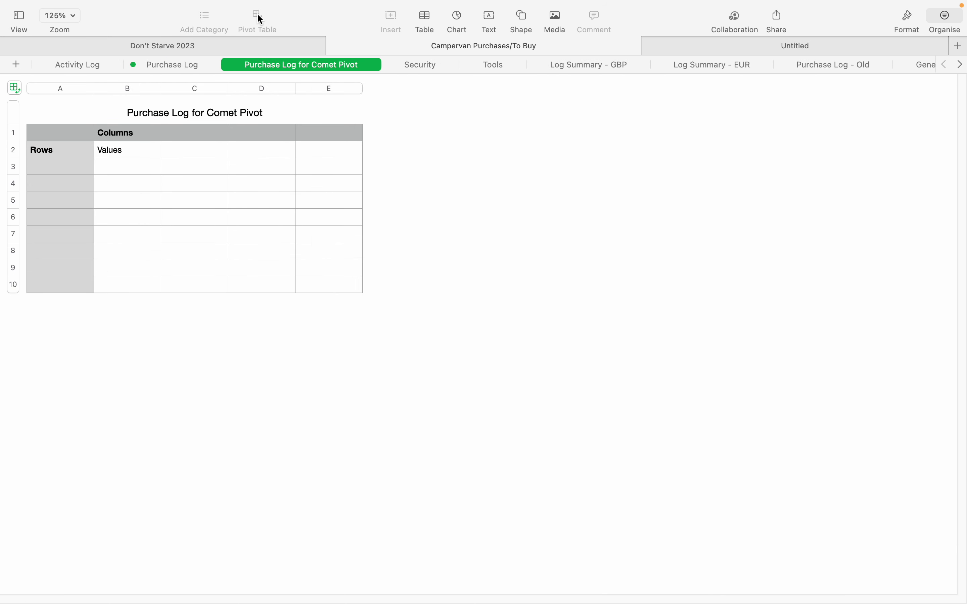
pyautogui.click(946, 20)
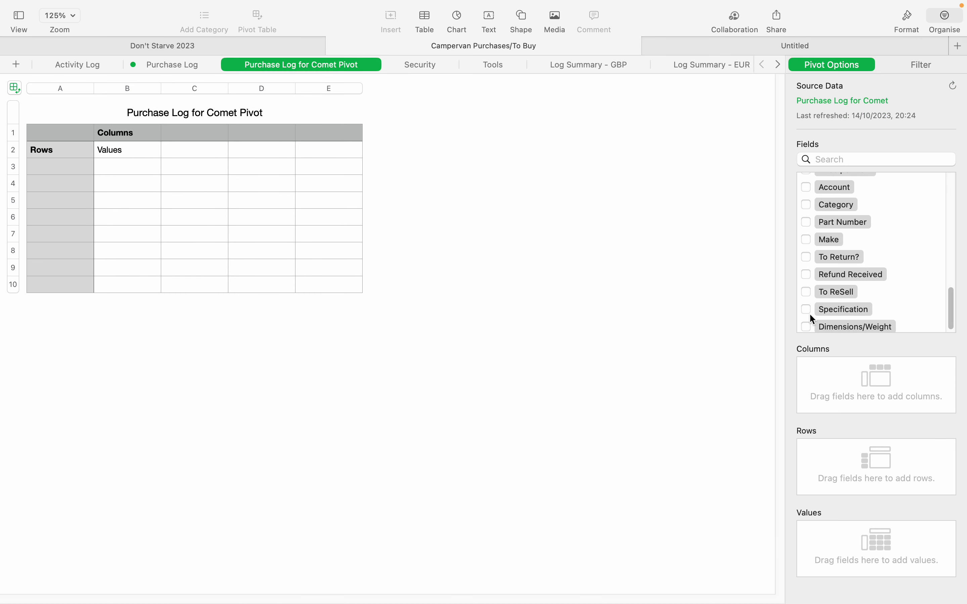
# Add the Description field as pivot rows and the Date field as pivot columns.
pyautogui.scroll(10, 854, 287)
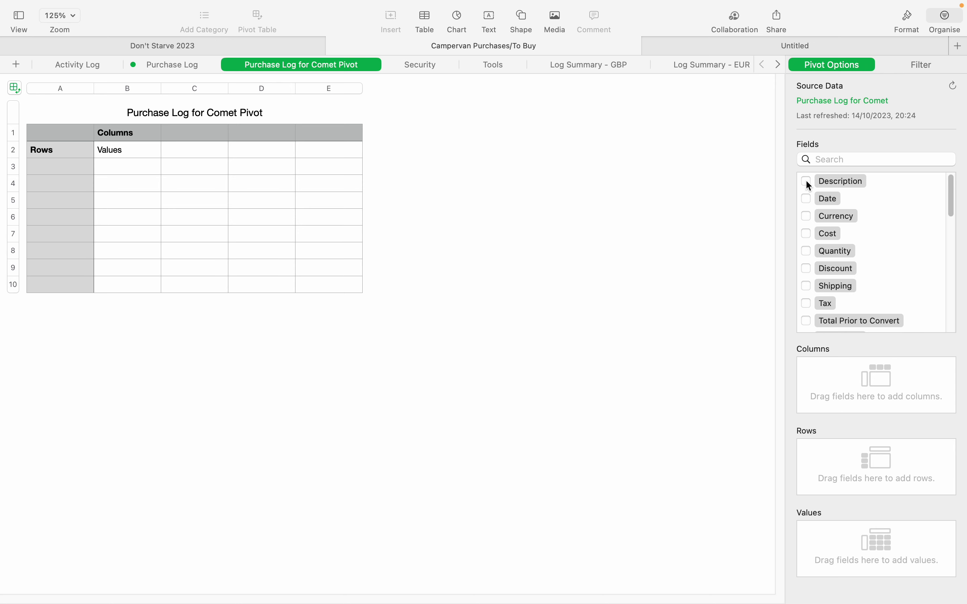
pyautogui.click(807, 181)
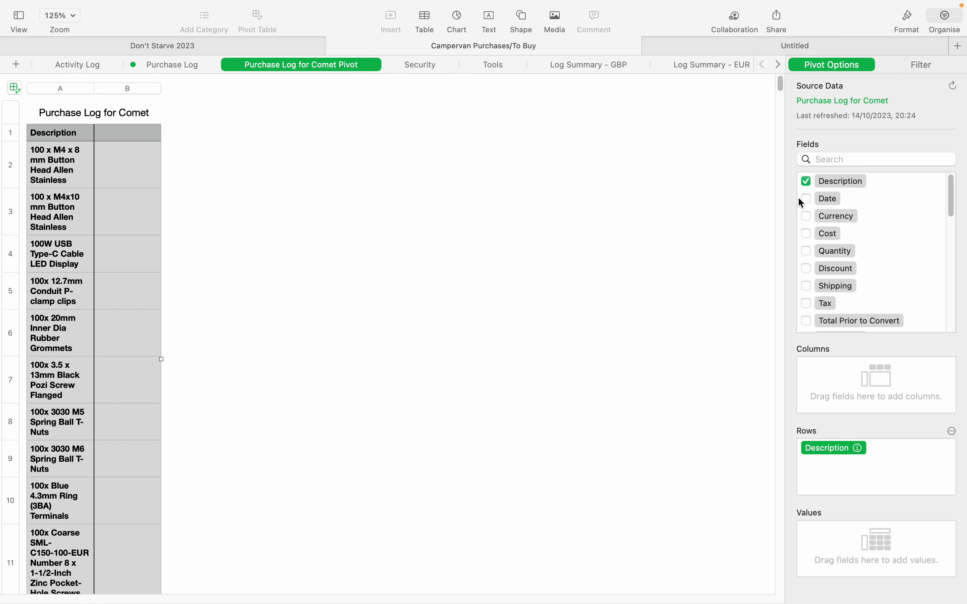
pyautogui.click(806, 198)
# Add the Cost in GBP and Cost in EUR fields to the pivot table as summed values.
pyautogui.scroll(-5, 914, 296)
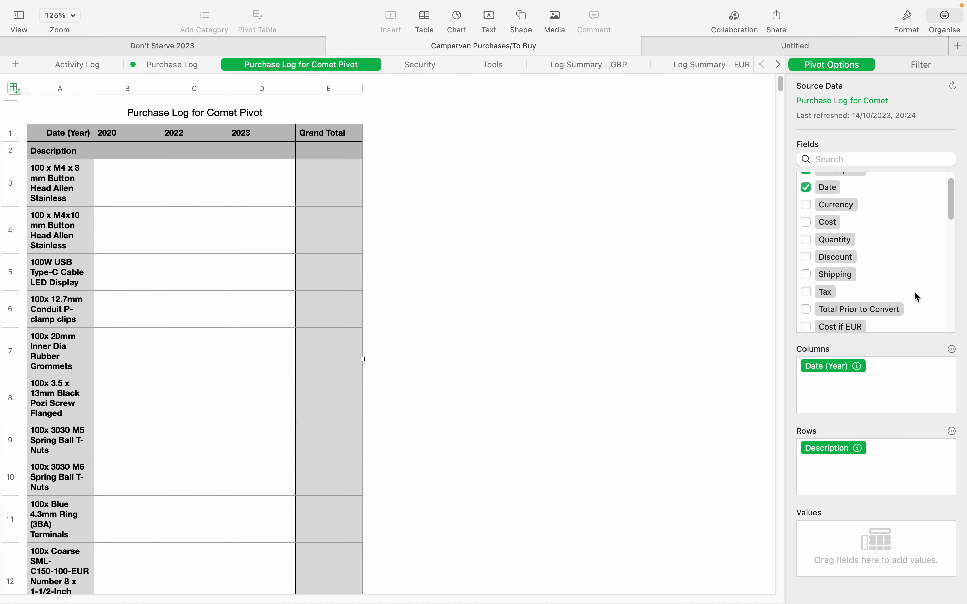
pyautogui.scroll(-4, 914, 290)
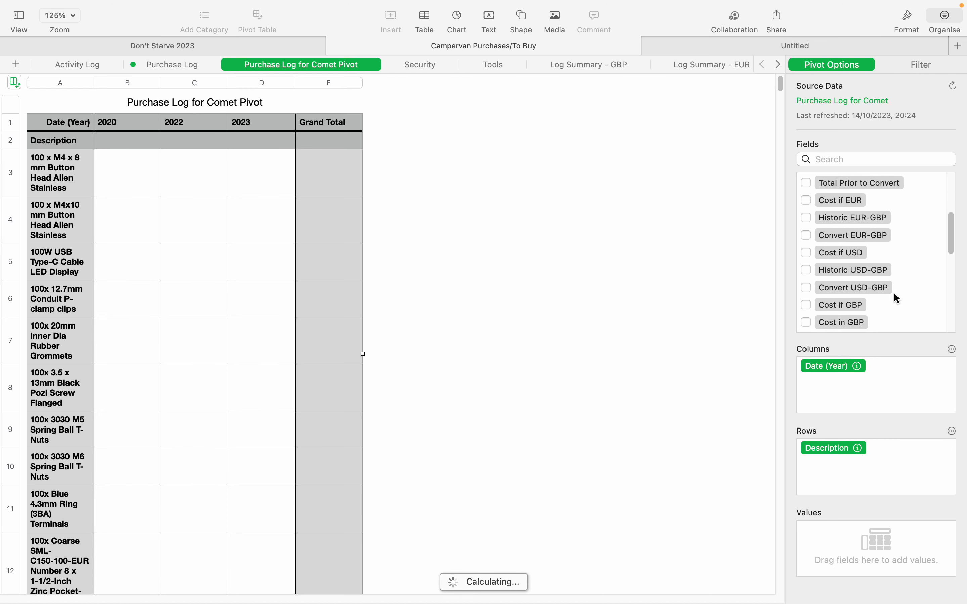
pyautogui.click(805, 321)
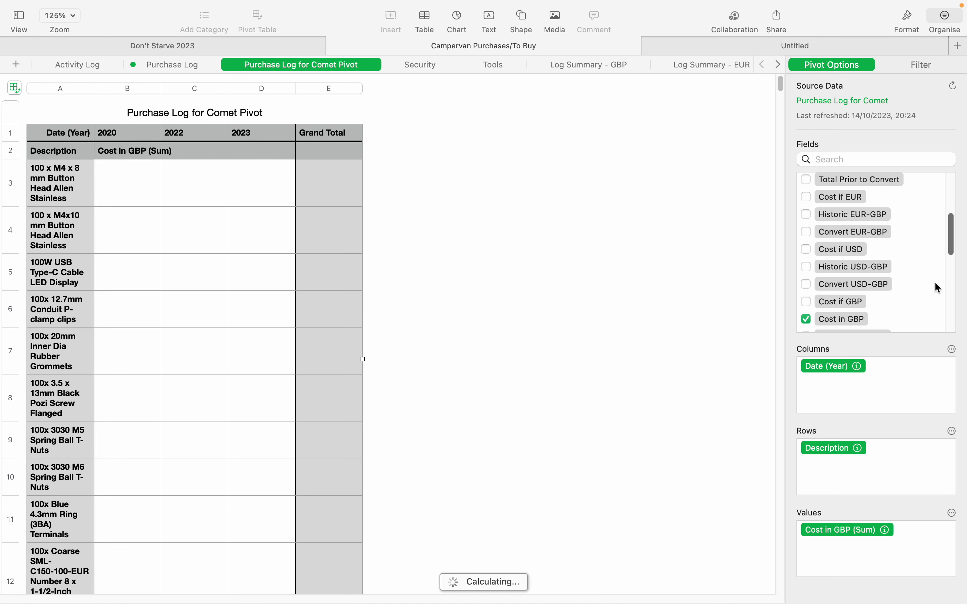
pyautogui.scroll(-4, 886, 293)
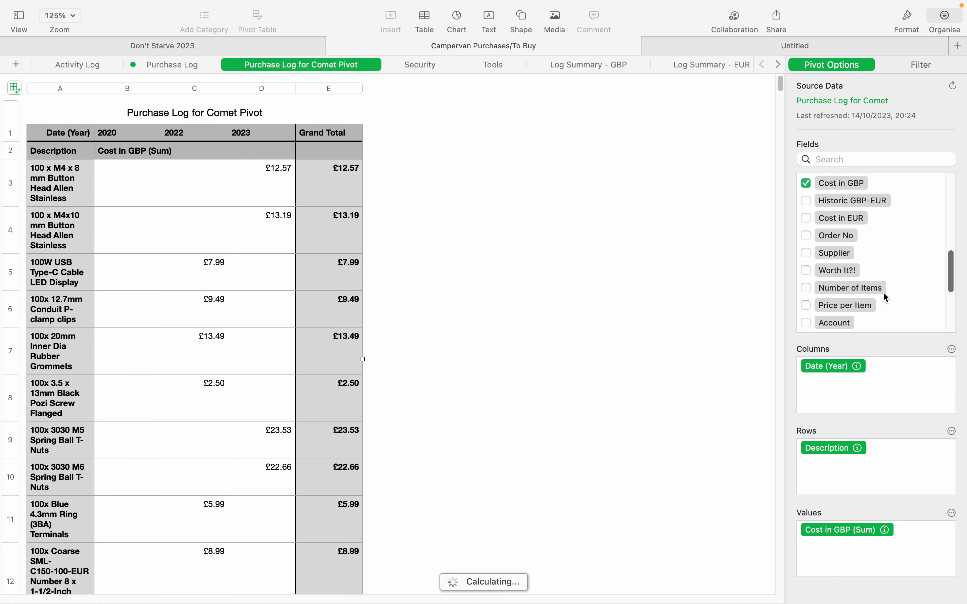
pyautogui.click(805, 218)
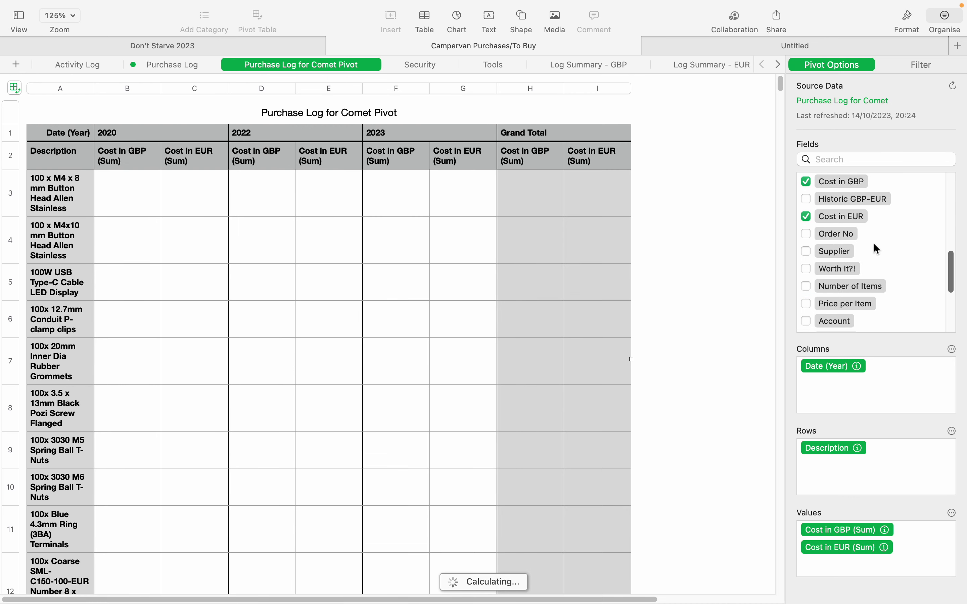
# Add the Category field to the pivot rows and move Date (Year) from the columns to the first place in the rows.
pyautogui.scroll(-3, 875, 246)
pyautogui.click(807, 260)
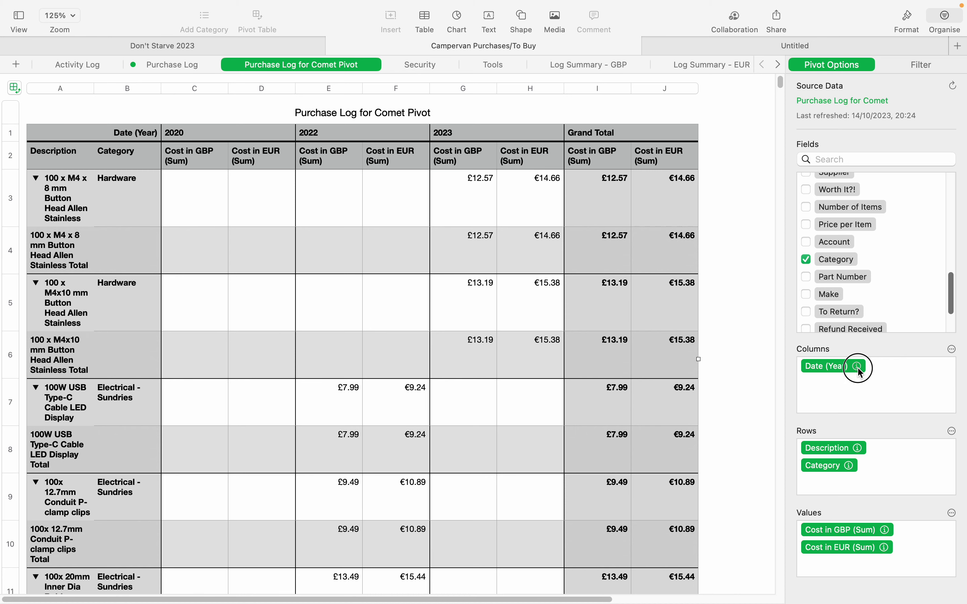
pyautogui.click(846, 413)
pyautogui.moveTo(827, 366); pyautogui.dragTo(820, 446)
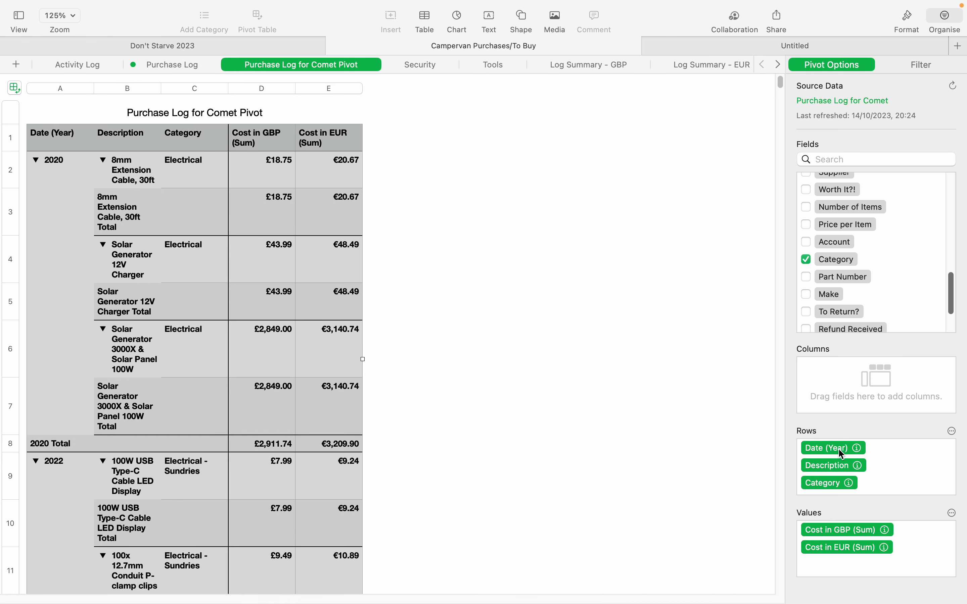
# Group the pivot table's Date row field by Year-Month-Day.
pyautogui.click(858, 448)
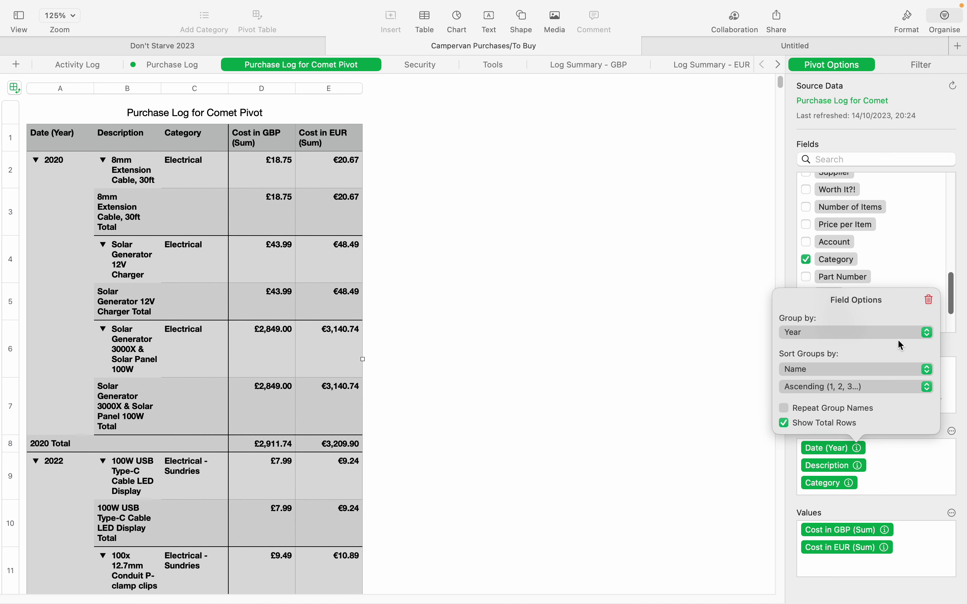
pyautogui.click(900, 332)
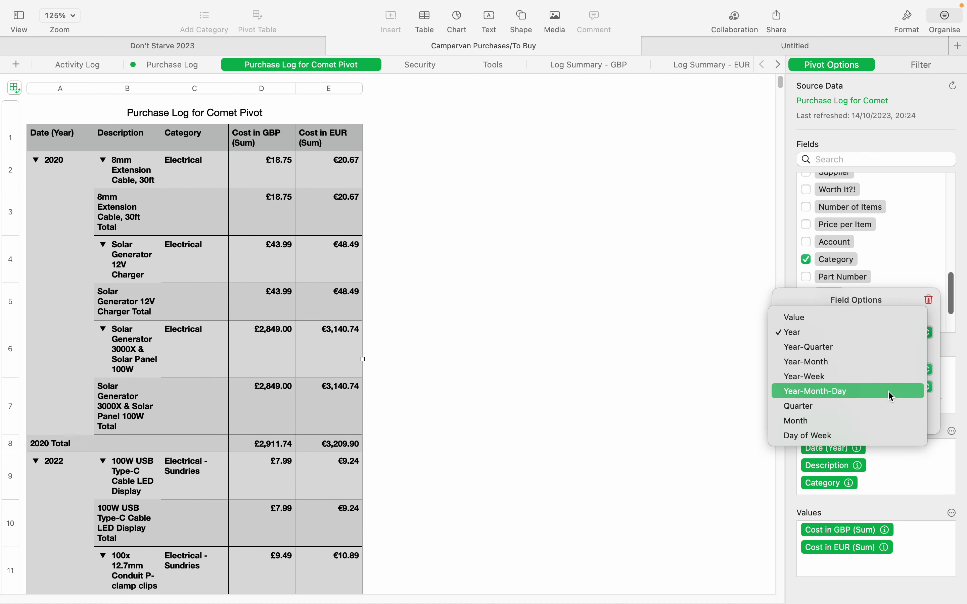
pyautogui.click(890, 393)
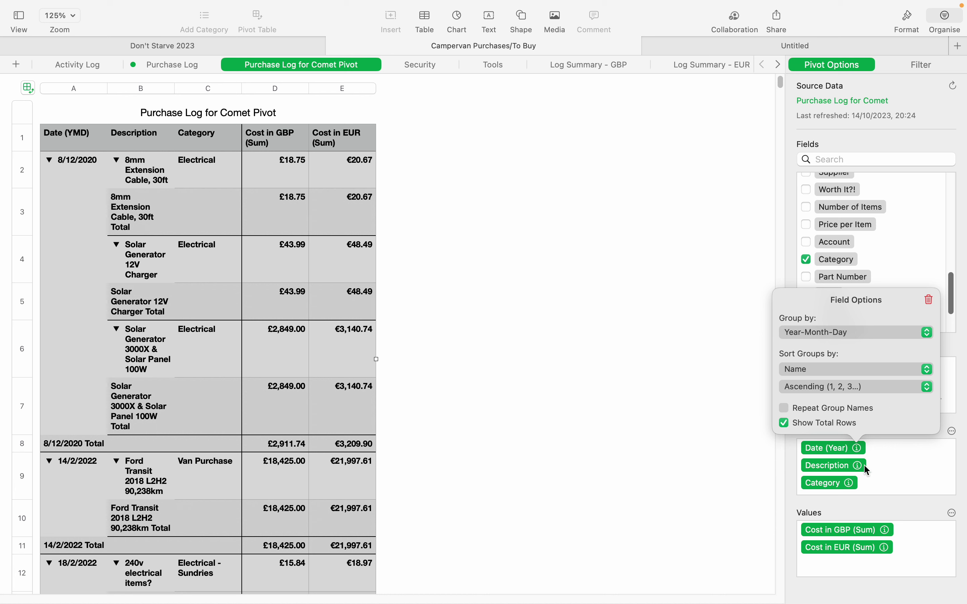
# Sort the pivot table's Date row groups in descending order and compare them with the Purchase Log sheet.
pyautogui.click(891, 388)
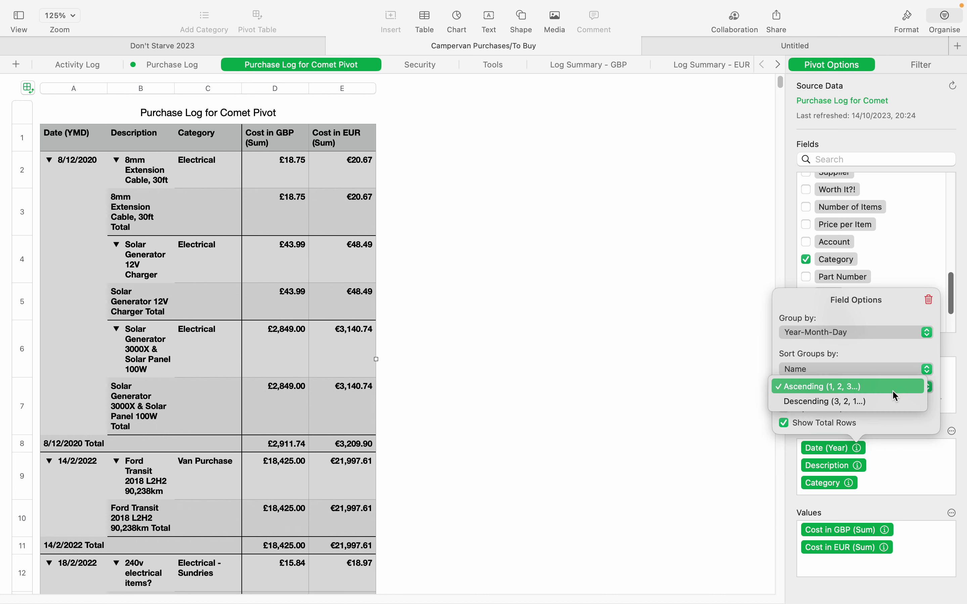
pyautogui.click(894, 402)
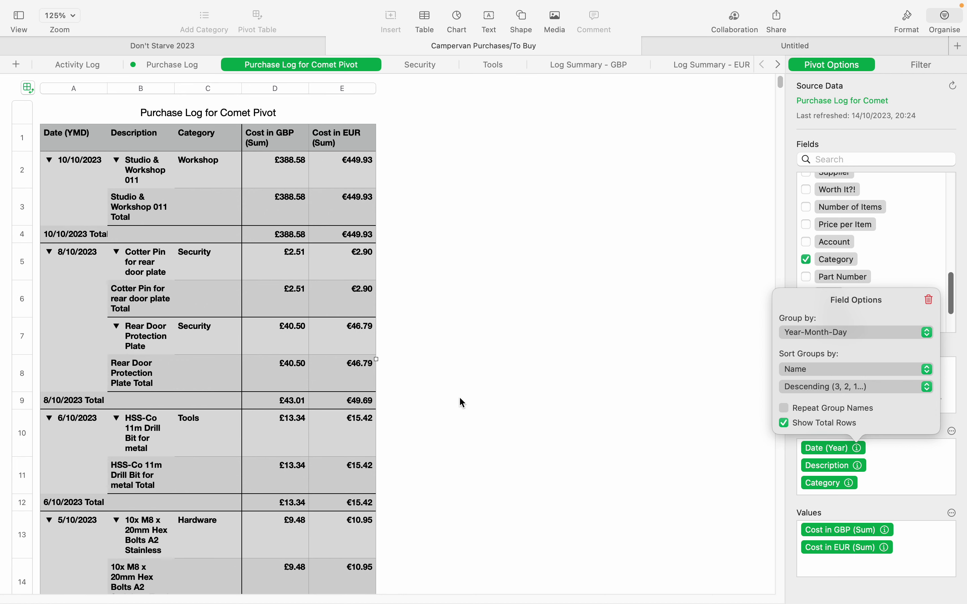
pyautogui.click(159, 64)
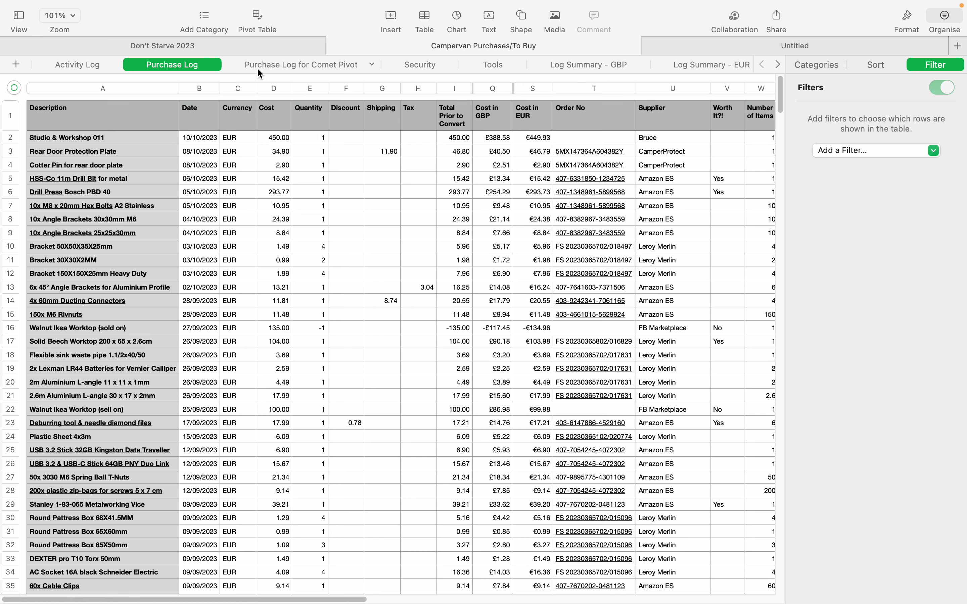
pyautogui.click(272, 65)
# Hide the total rows for the Description field in the pivot table.
pyautogui.click(225, 184)
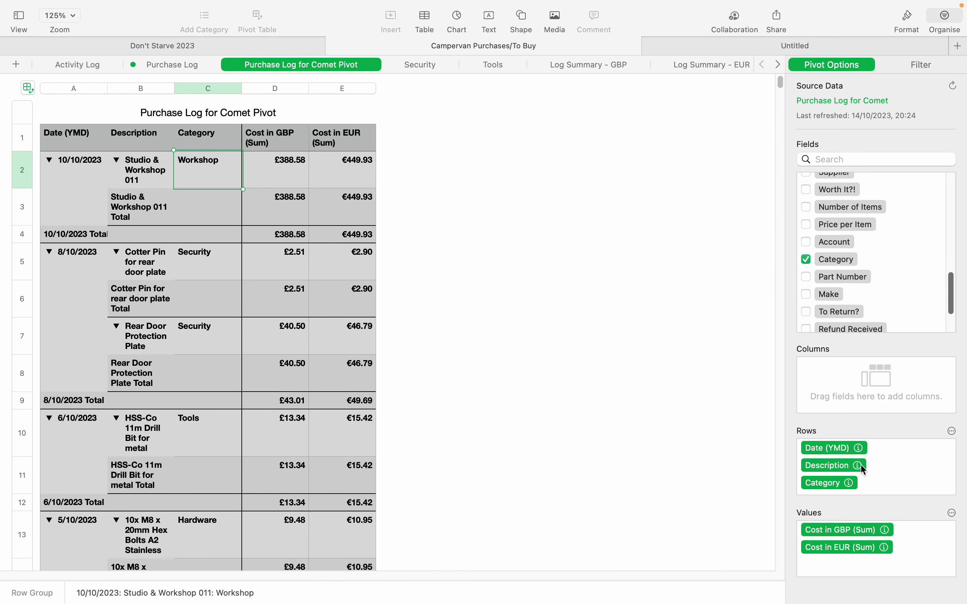
pyautogui.click(136, 170)
pyautogui.click(132, 211)
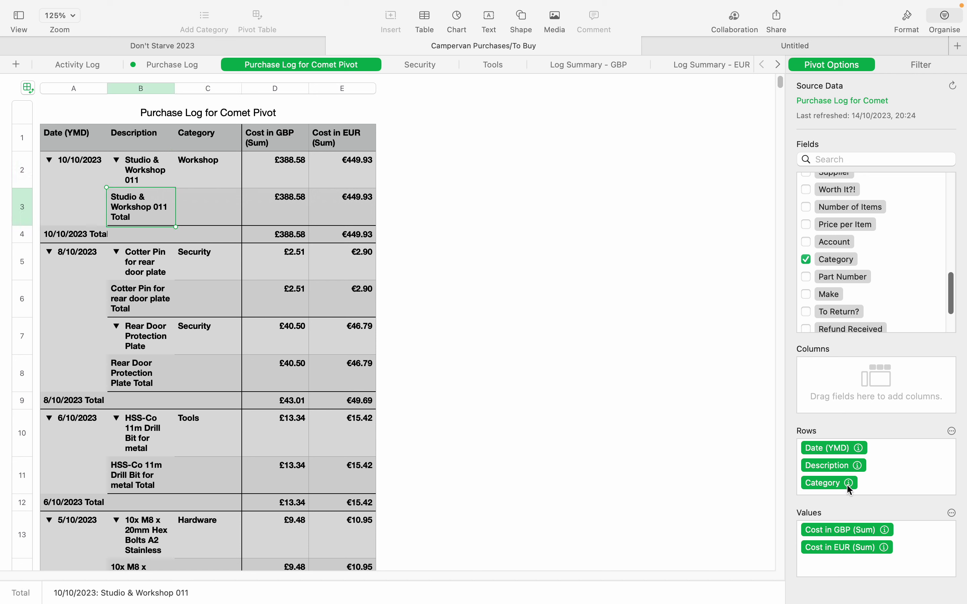
pyautogui.click(858, 466)
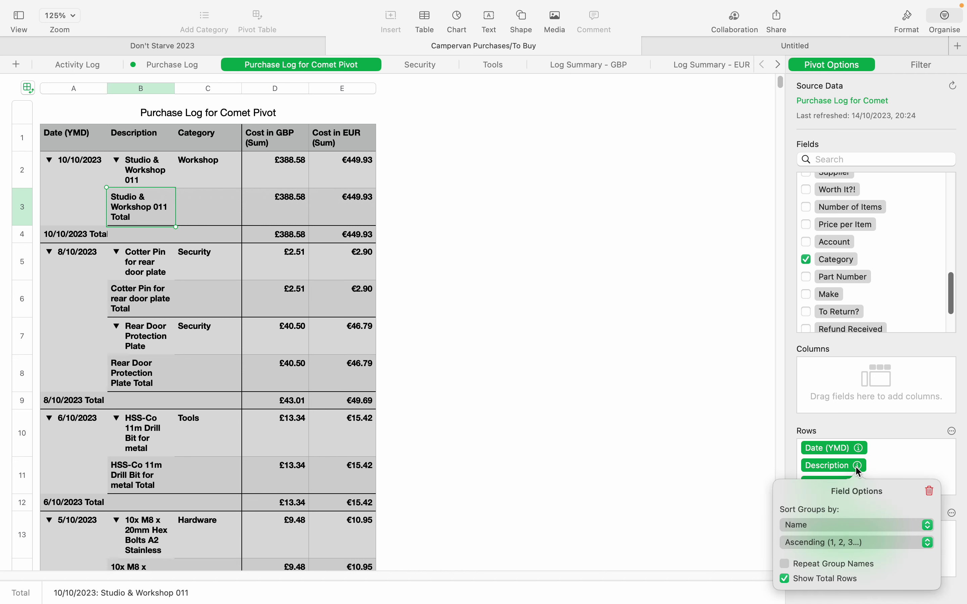
pyautogui.click(828, 584)
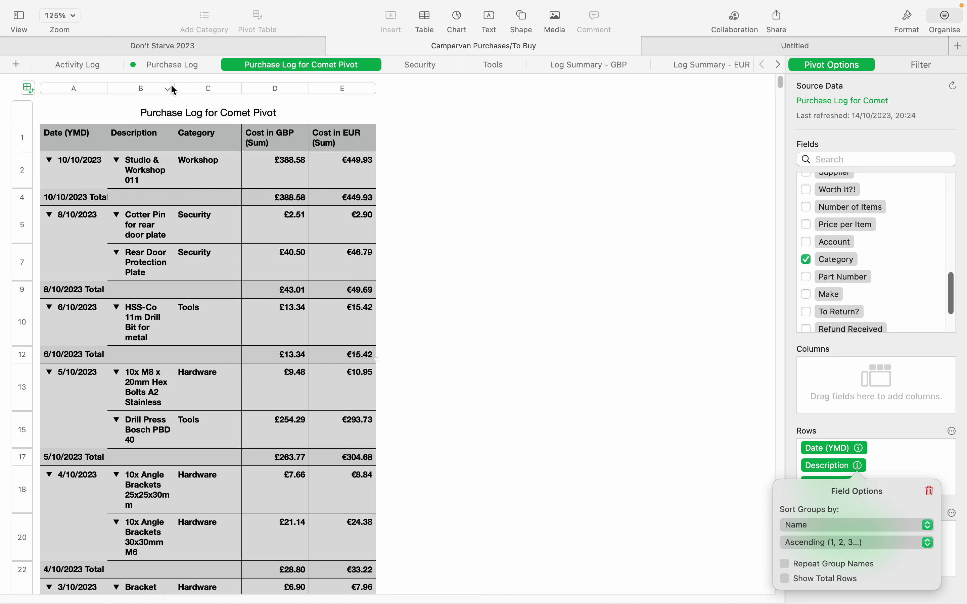
# Widen the pivot table's Description column to fit item names on one line and slightly widen the Date column.
pyautogui.moveTo(174, 88); pyautogui.dragTo(341, 97)
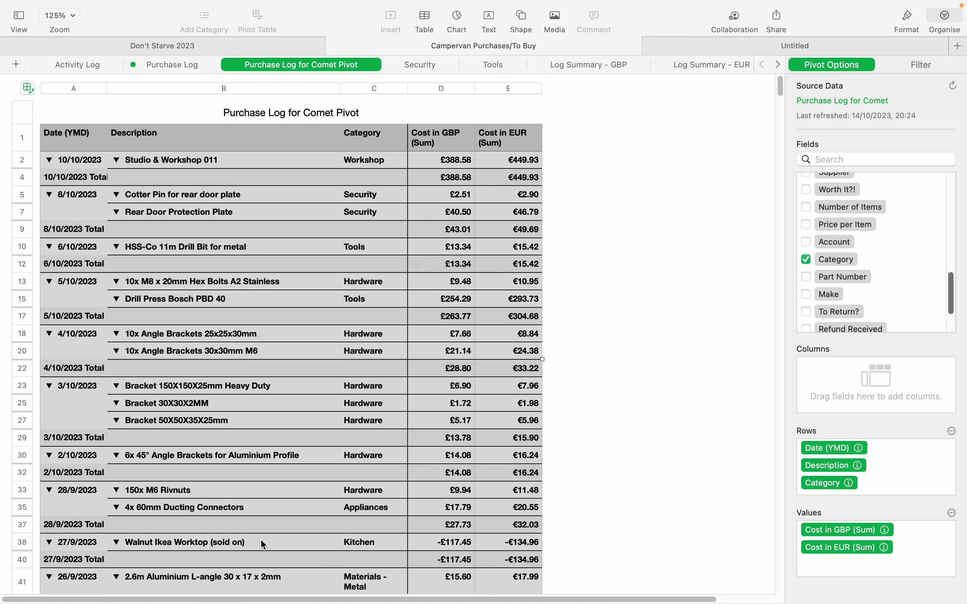
pyautogui.scroll(-2, 249, 243)
pyautogui.scroll(2, 250, 243)
pyautogui.scroll(-3, 276, 302)
pyautogui.scroll(3, 147, 184)
pyautogui.moveTo(107, 88); pyautogui.dragTo(109, 88)
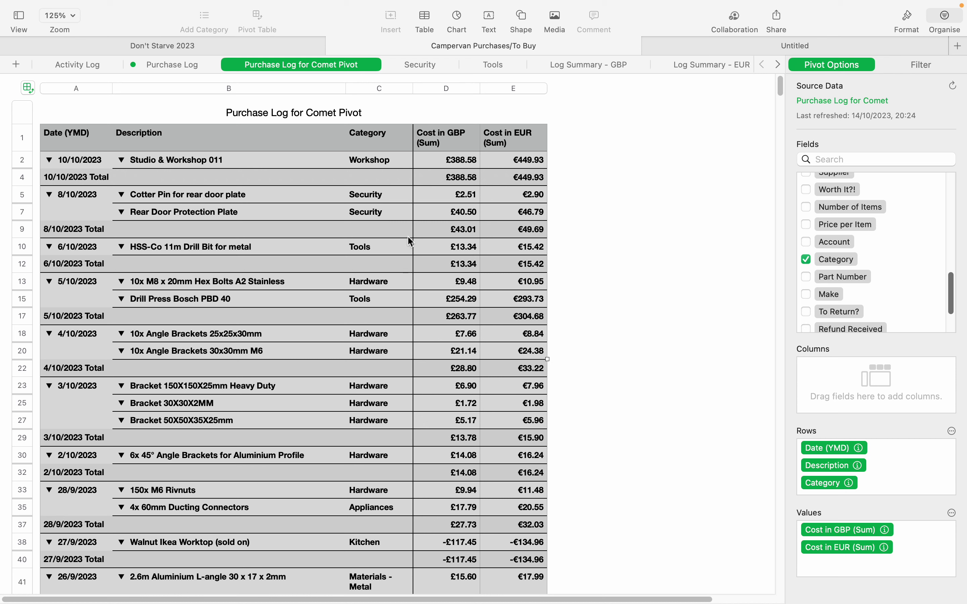
# Add a quick filter on Category to the pivot table that shows only Hardware.
pyautogui.click(947, 67)
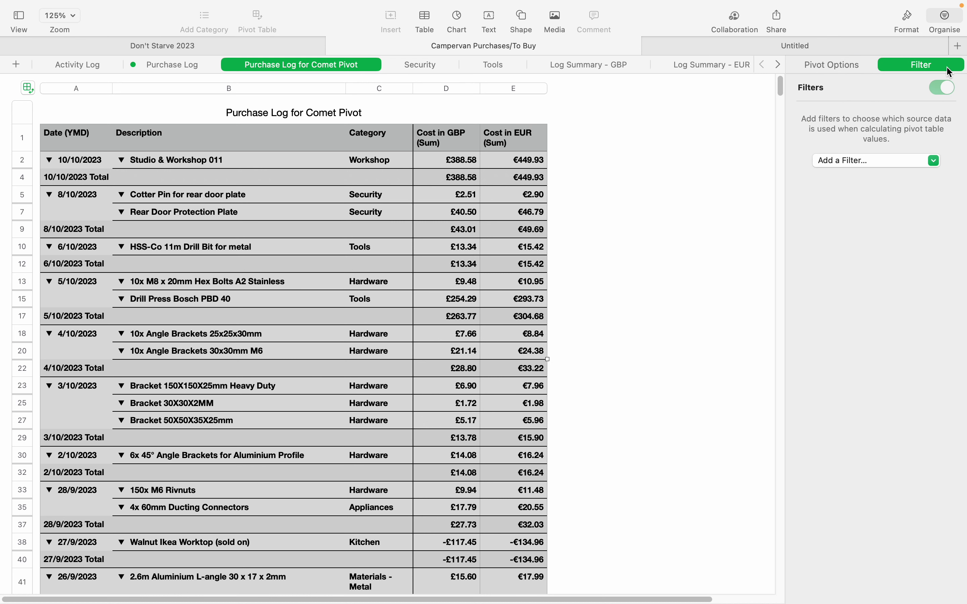
pyautogui.click(933, 160)
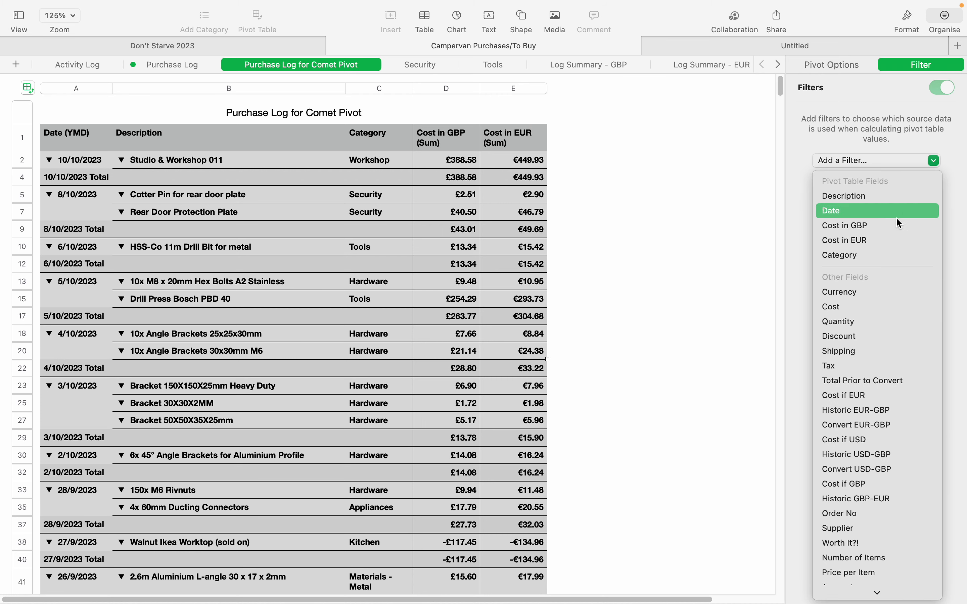
pyautogui.click(868, 254)
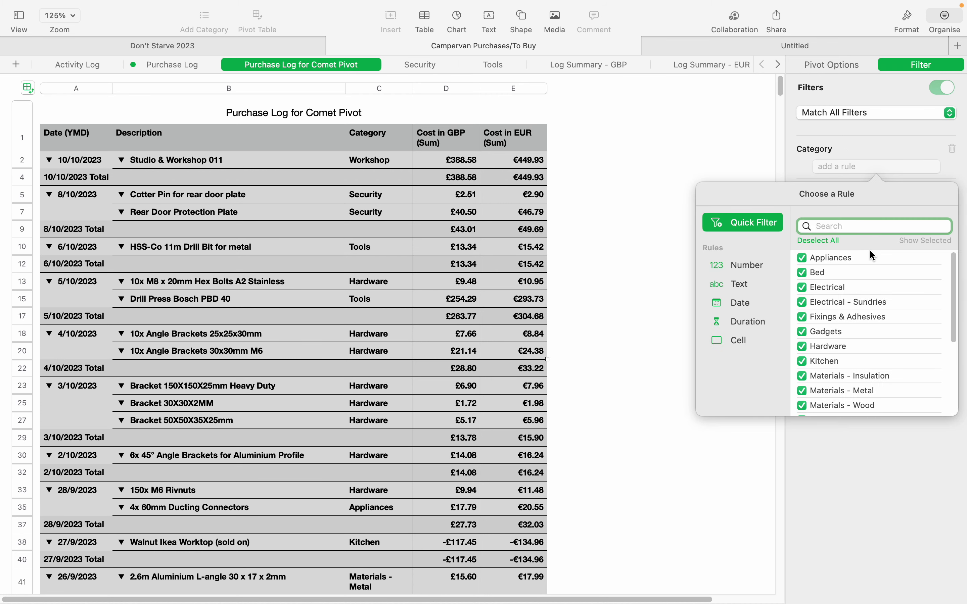
pyautogui.click(809, 242)
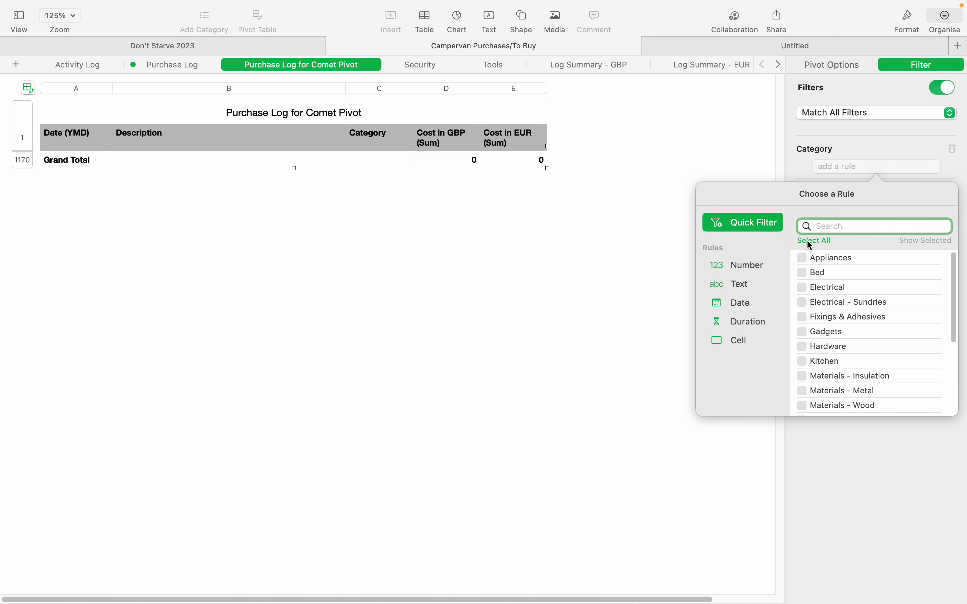
pyautogui.click(803, 346)
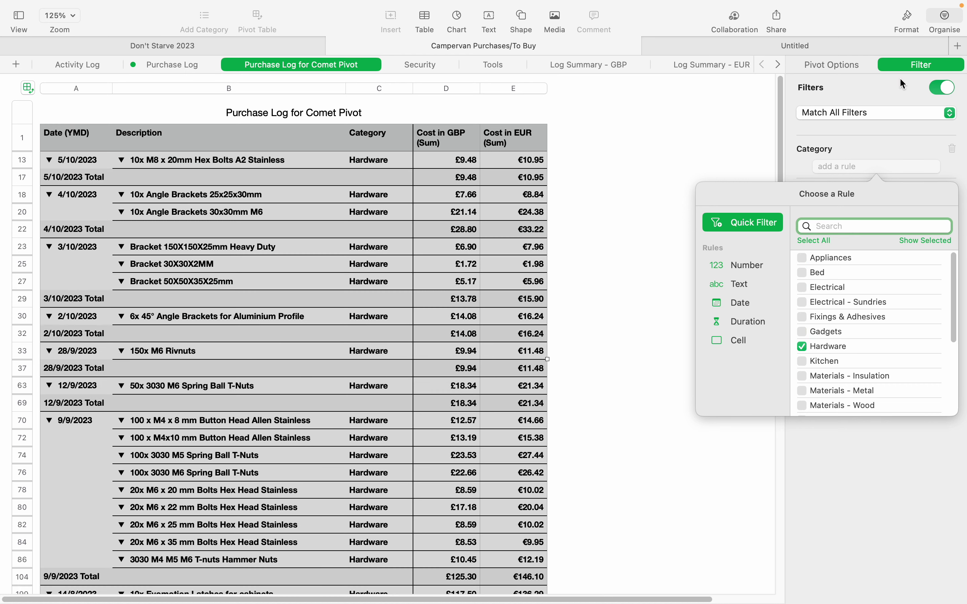
pyautogui.click(642, 269)
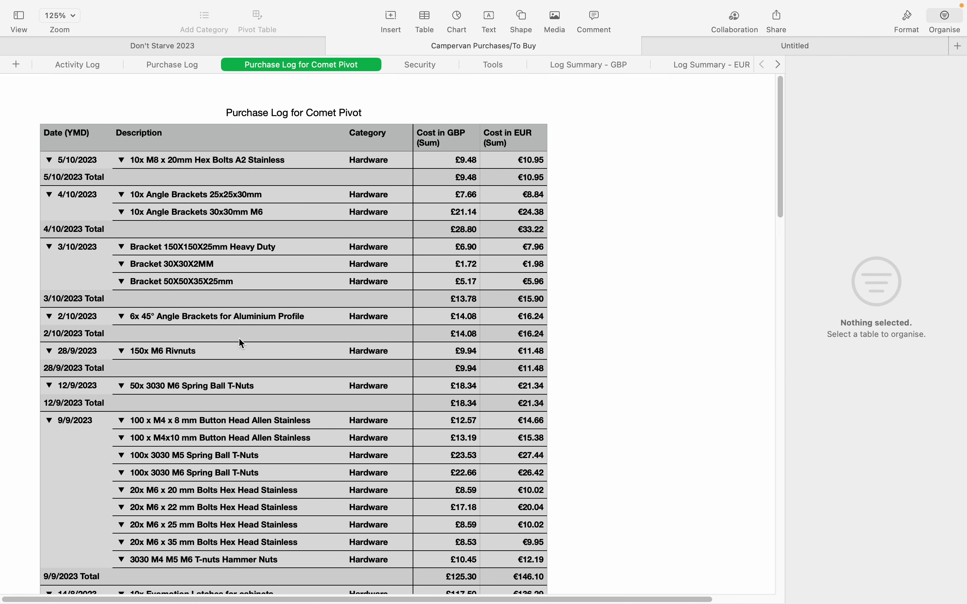
# Review the Grand Total row's GBP and EUR sums at the end of the Hardware-filtered pivot table.
pyautogui.scroll(-6, 208, 253)
pyautogui.scroll(-20, 211, 257)
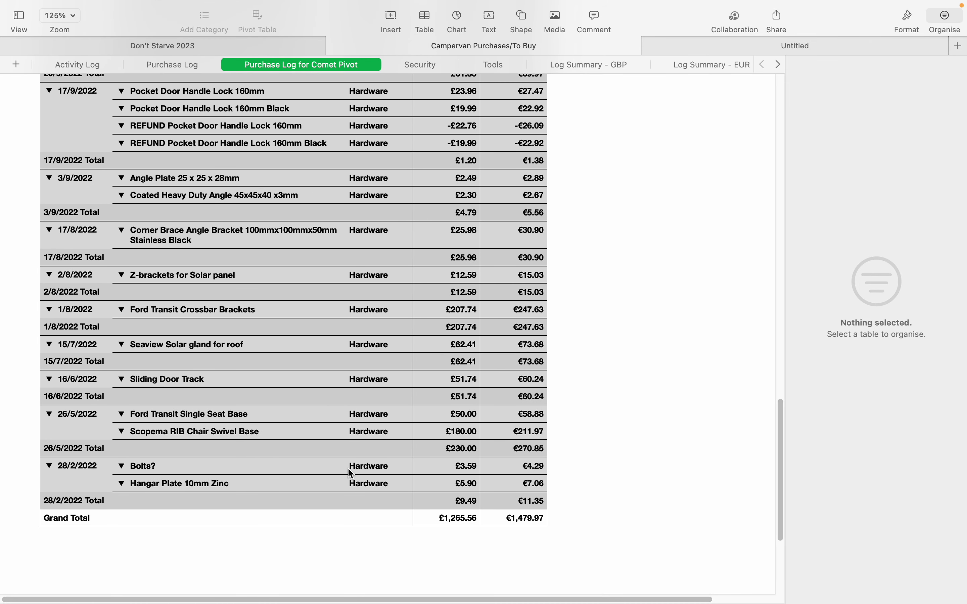
pyautogui.scroll(-1, 354, 481)
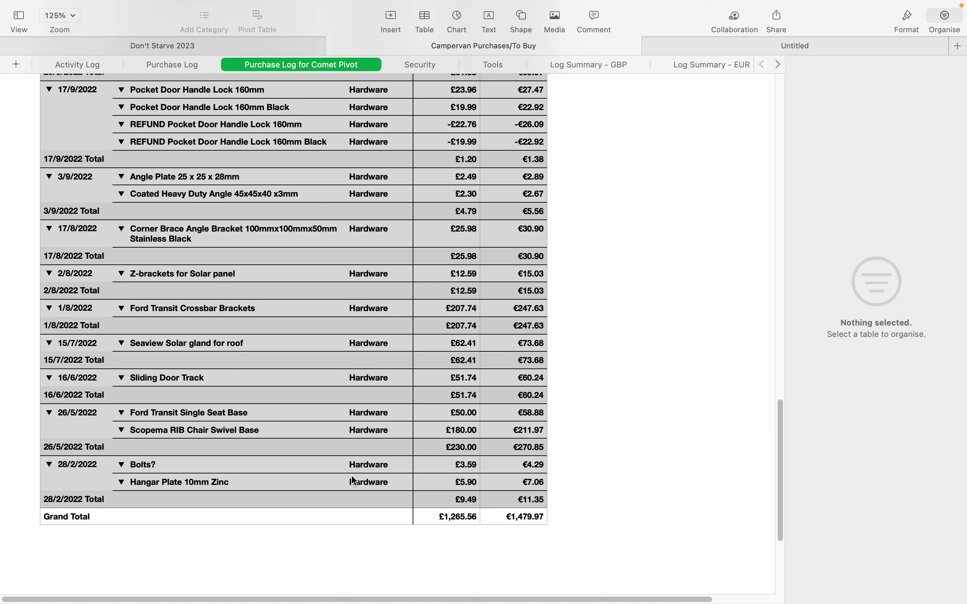
pyautogui.click(463, 517)
pyautogui.click(520, 517)
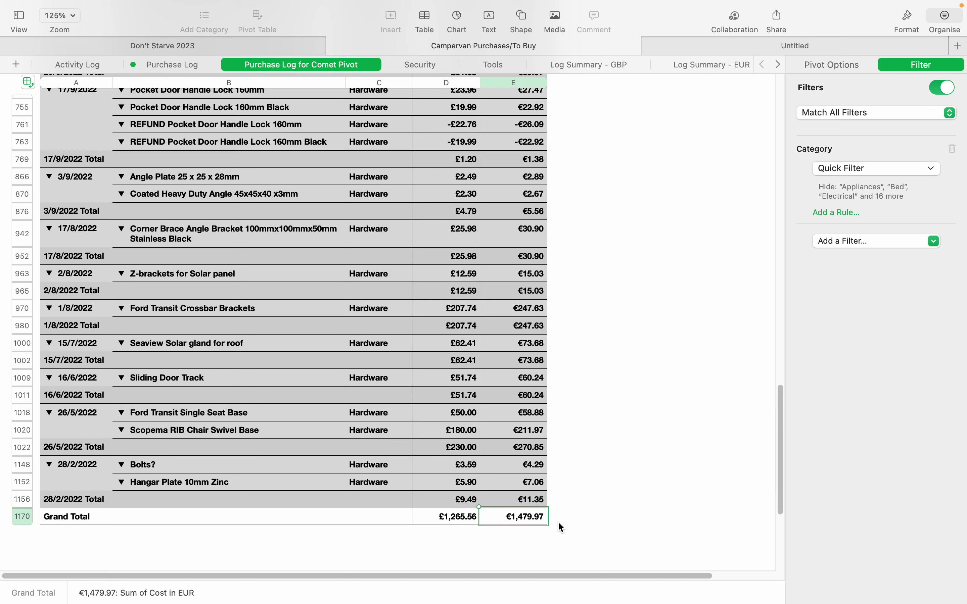
pyautogui.moveTo(781, 506); pyautogui.dragTo(766, 26)
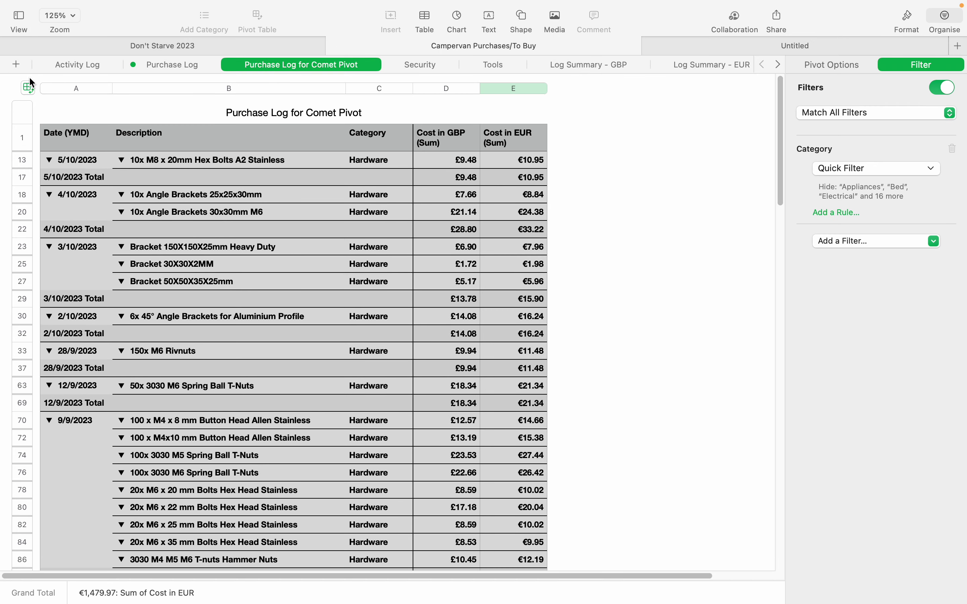
# Insert a row above the first entry in the Purchase Log sheet with the description Bracket and date 11/10/2023.
pyautogui.click(183, 64)
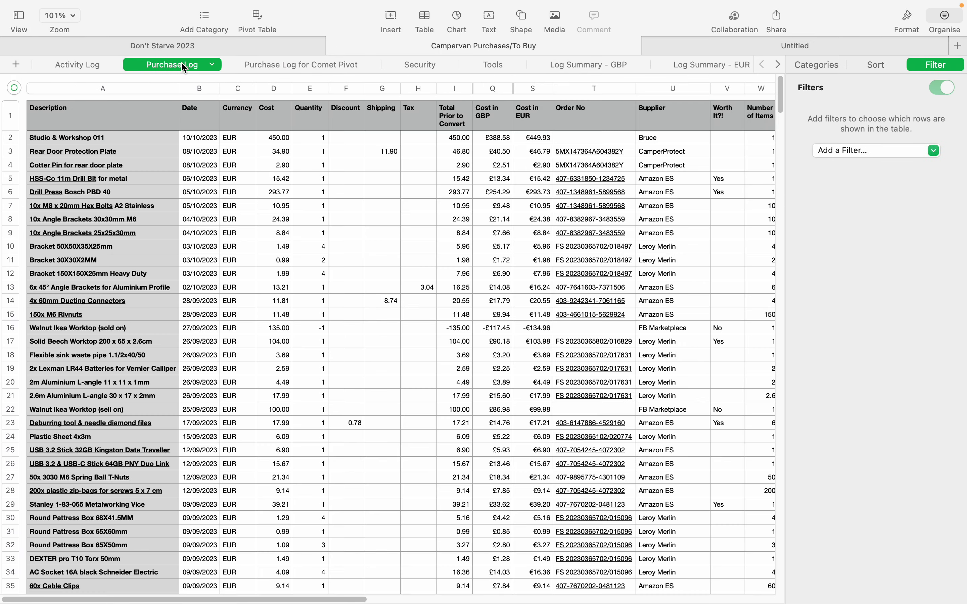
pyautogui.click(81, 139)
pyautogui.hotkey('alt', 'Up')
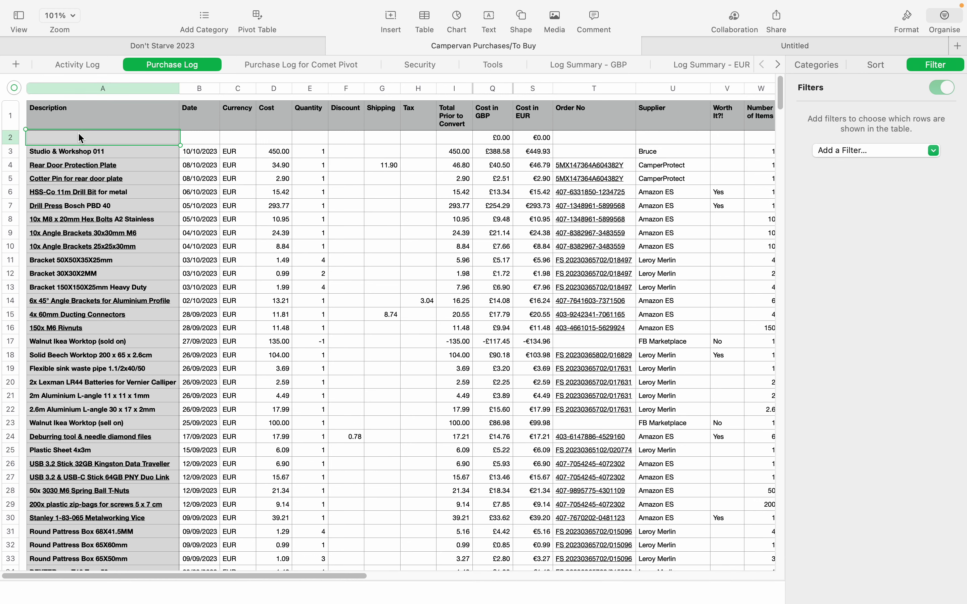
pyautogui.write('Bracket')
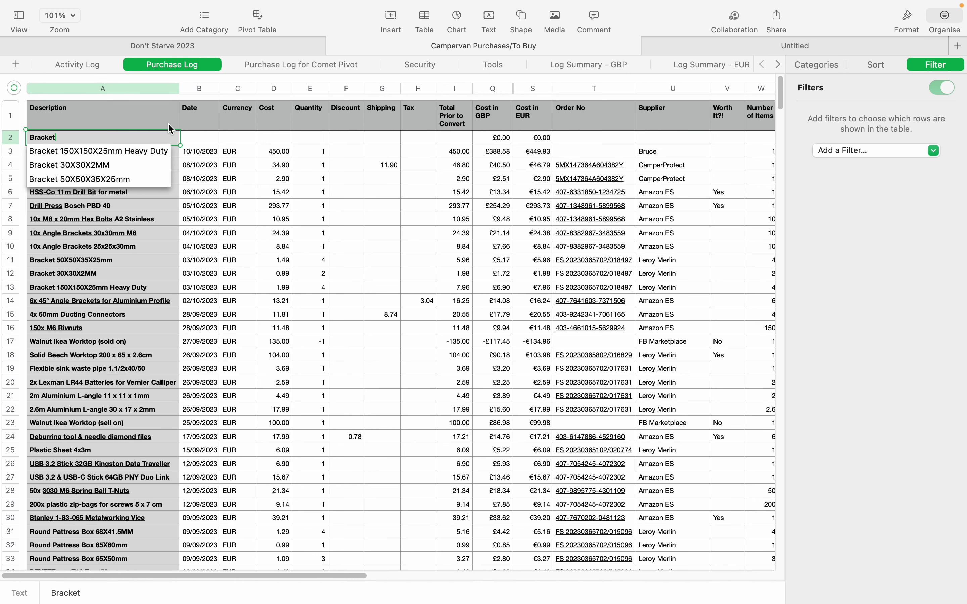
pyautogui.click(207, 134)
pyautogui.write('11/')
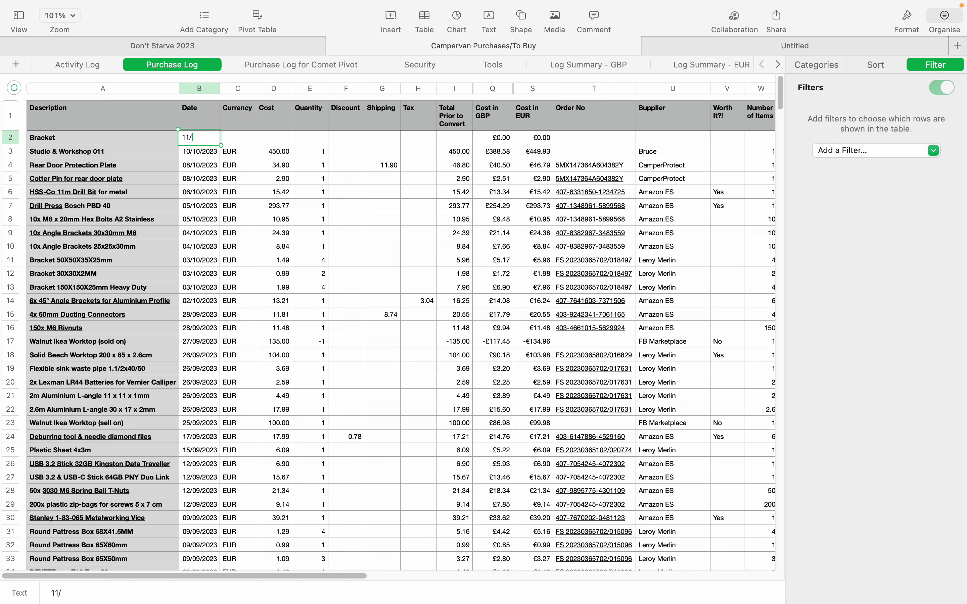
pyautogui.write('10/2023')
pyautogui.press('Tab')
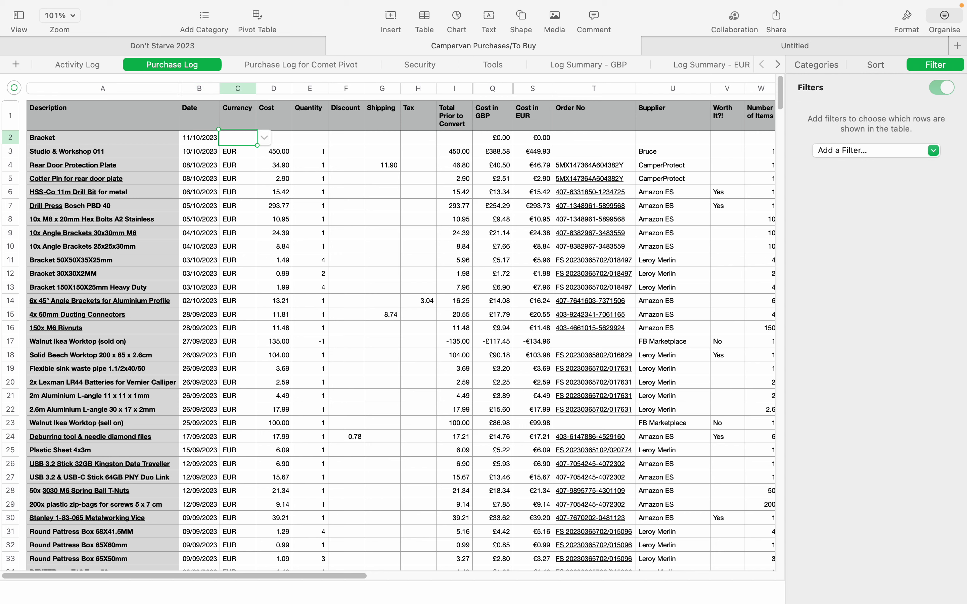
# Set the new Bracket entry's currency to GBP, its cost to 2 and its quantity to 1.
pyautogui.click(265, 137)
pyautogui.click(245, 171)
pyautogui.click(284, 140)
pyautogui.write('2')
pyautogui.click(310, 136)
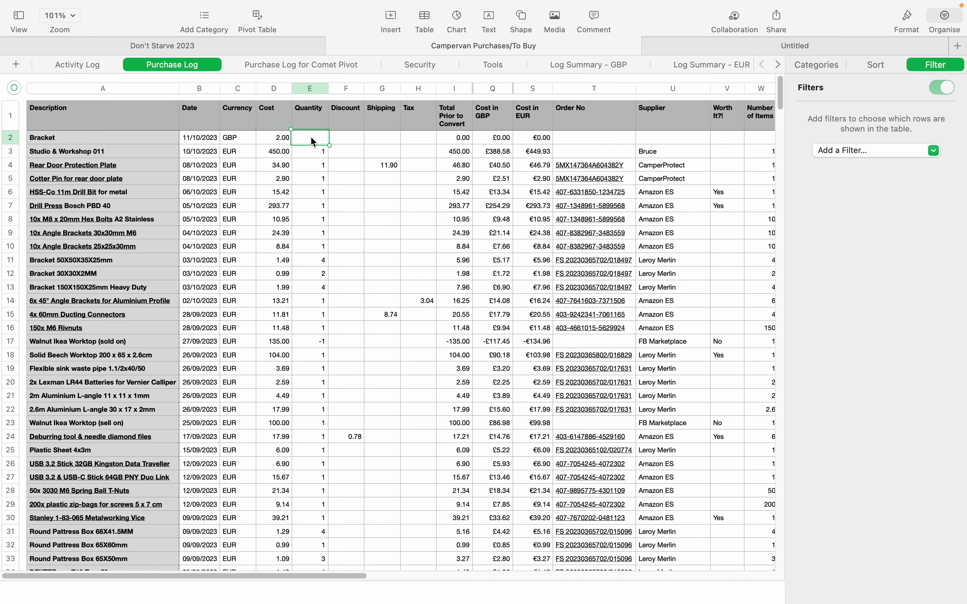
pyautogui.write('1')
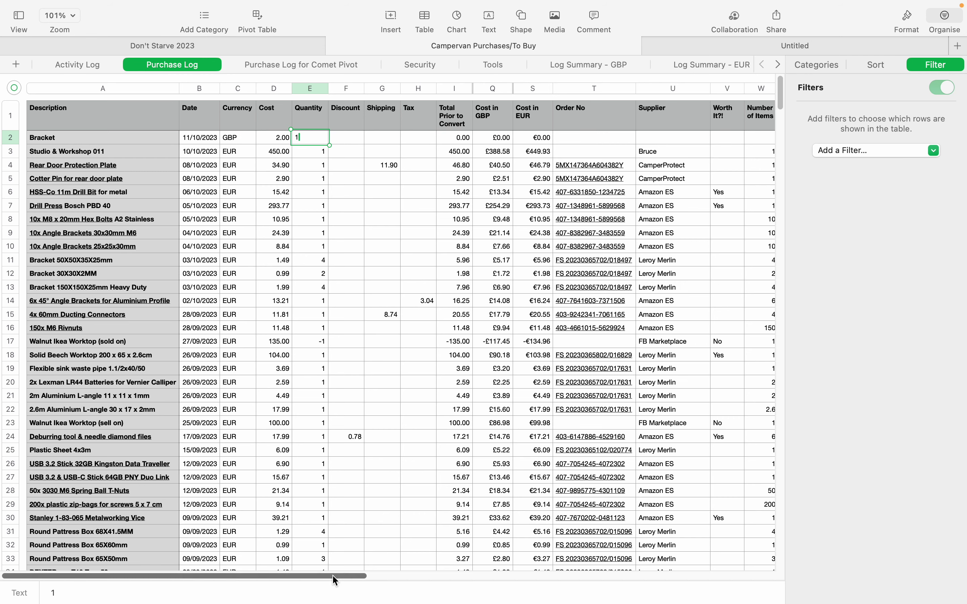
# Set the new Bracket entry's category to Hardware.
pyautogui.moveTo(334, 575); pyautogui.dragTo(531, 587)
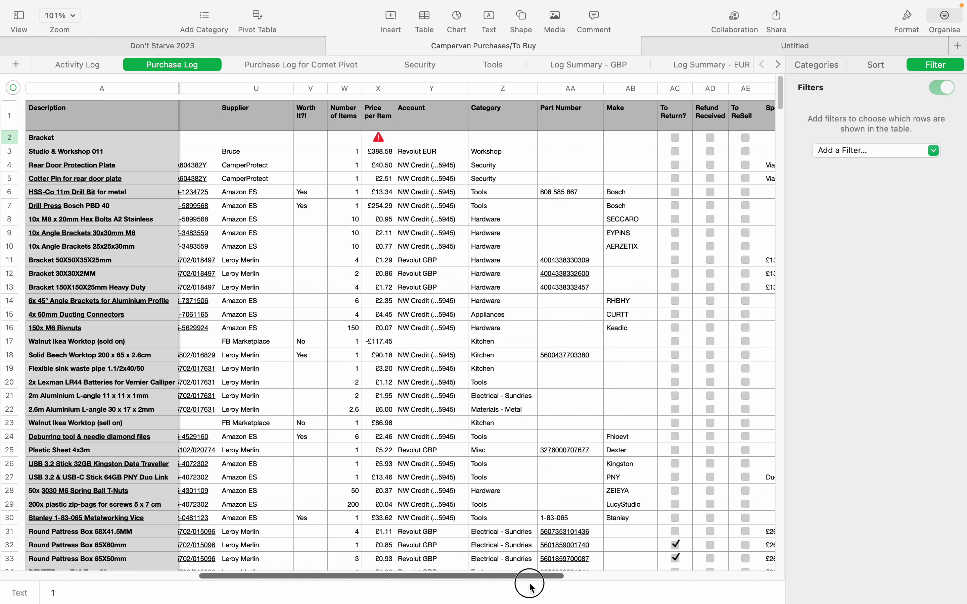
pyautogui.click(505, 139)
pyautogui.click(547, 139)
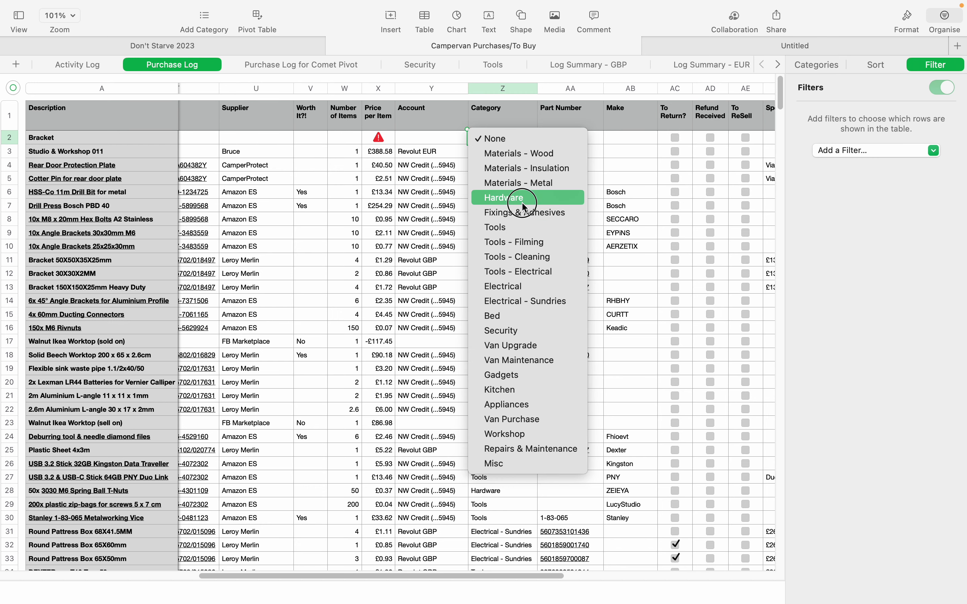
pyautogui.click(505, 197)
pyautogui.moveTo(387, 575); pyautogui.dragTo(96, 576)
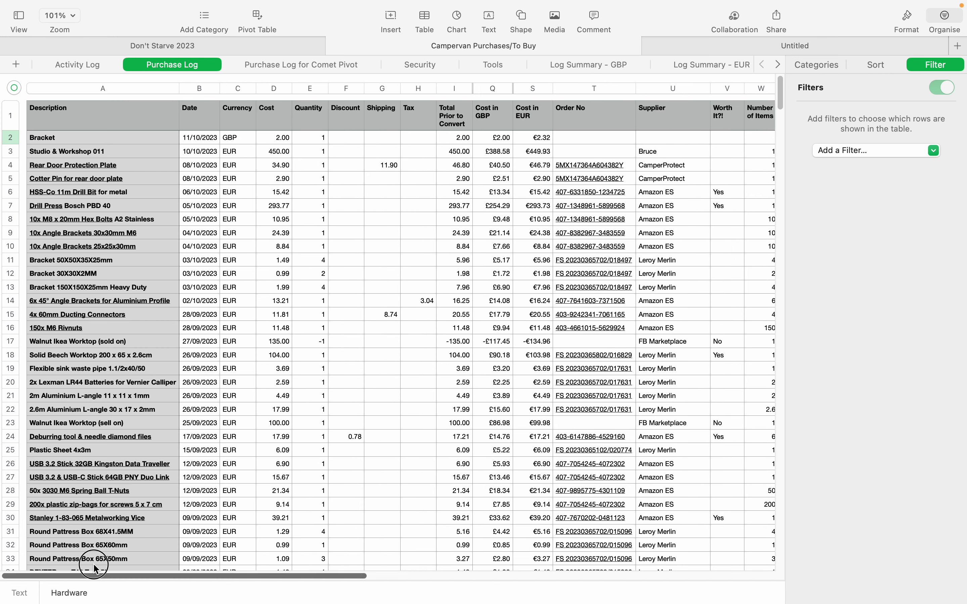
# Refresh the source data of the pivot table on the Purchase Log for Comet Pivot sheet.
pyautogui.click(273, 66)
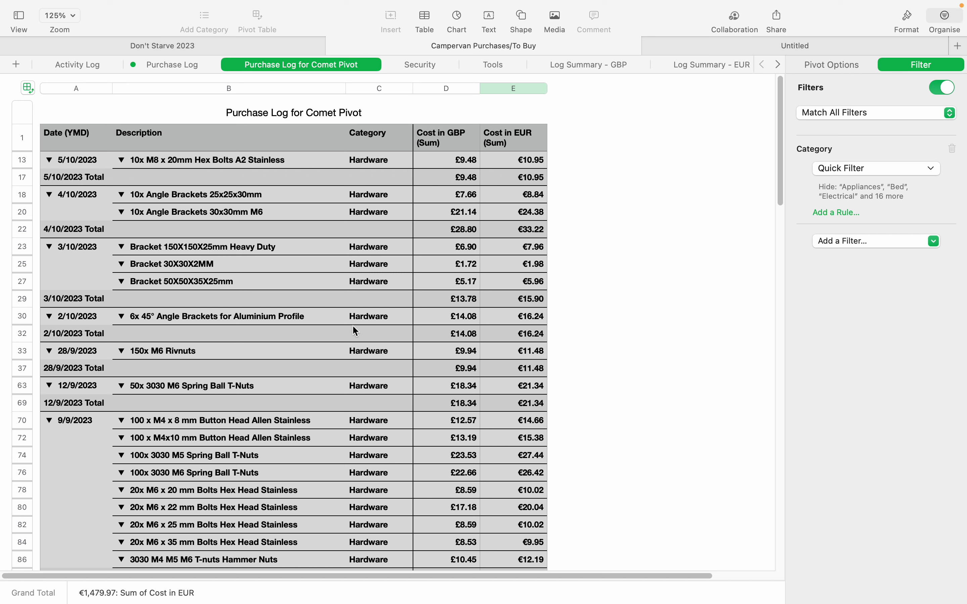
pyautogui.click(848, 63)
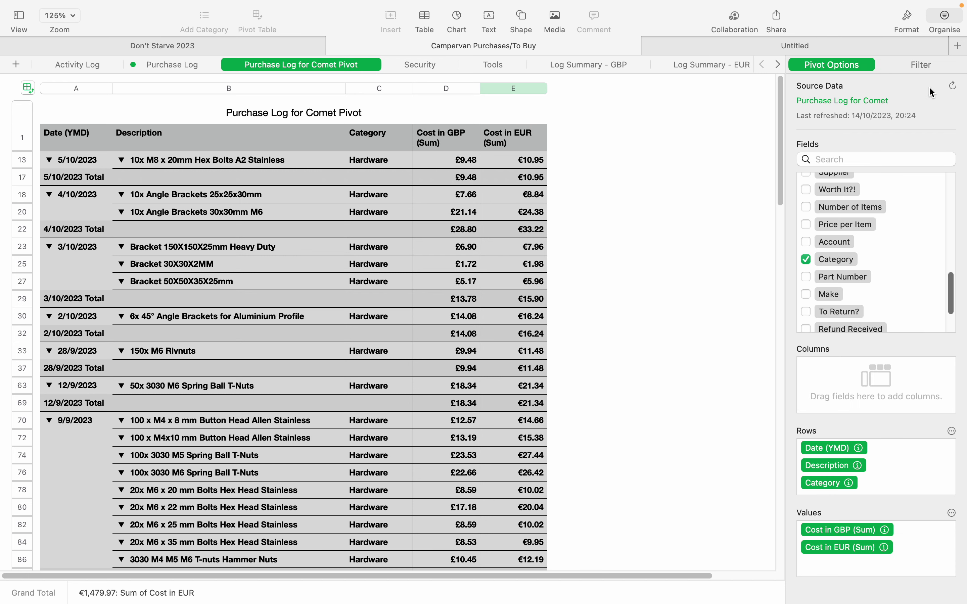
pyautogui.click(954, 86)
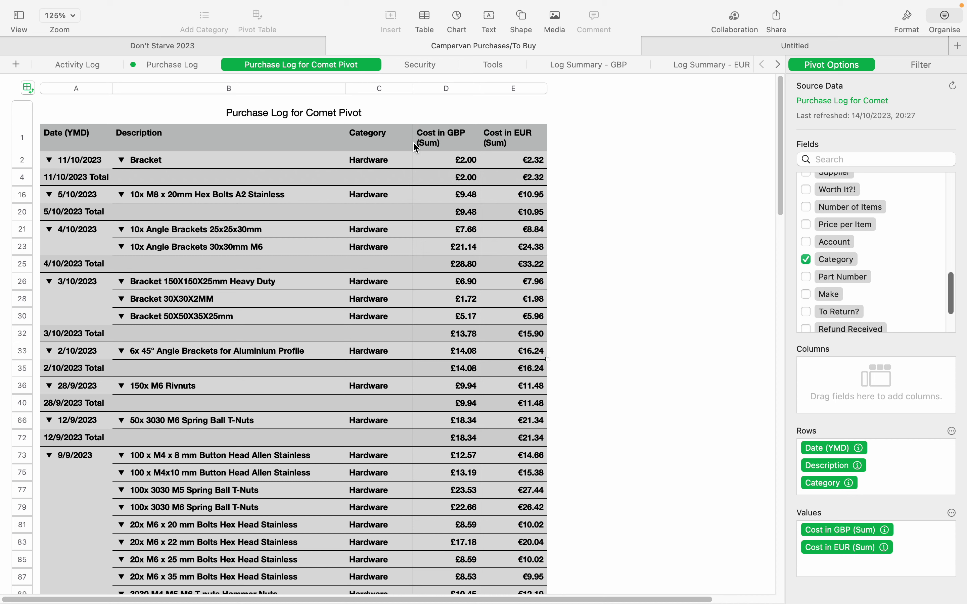
# Rename the pivot table's sheet as Hardware.
pyautogui.click(334, 69)
pyautogui.doubleClick(334, 69)
pyautogui.write('Hardware')
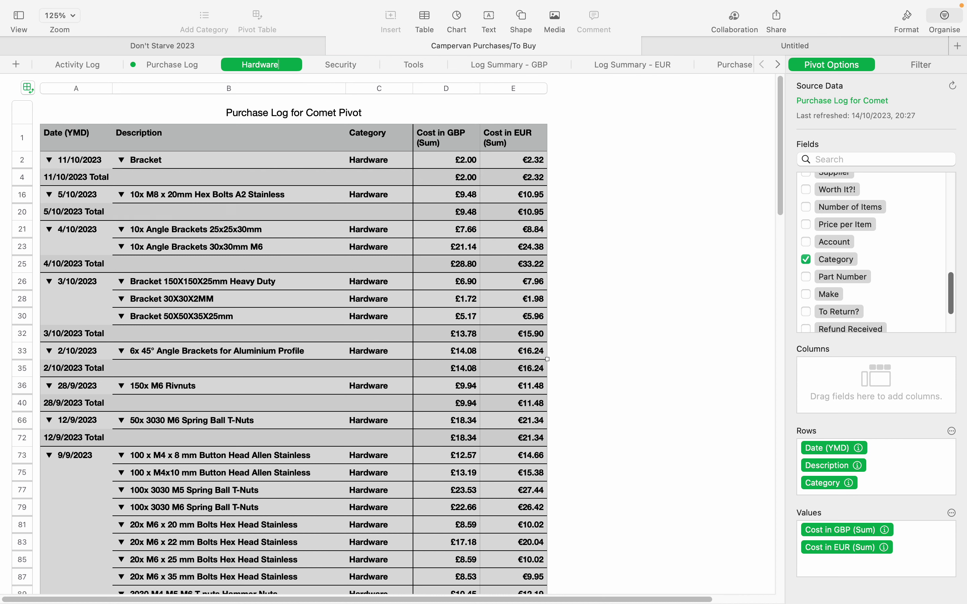
pyautogui.click(628, 180)
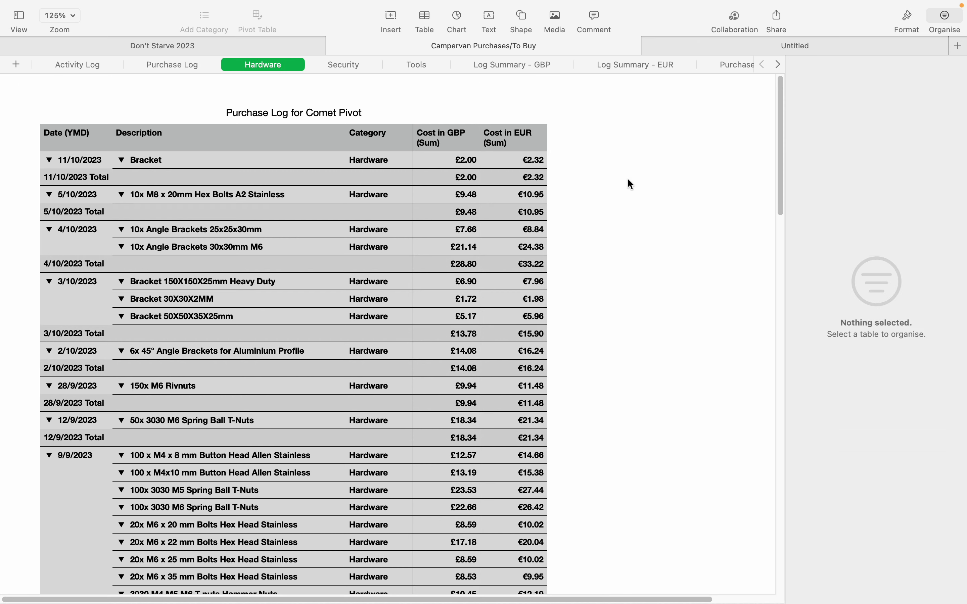
pyautogui.scroll(-5, 628, 180)
pyautogui.scroll(5, 628, 180)
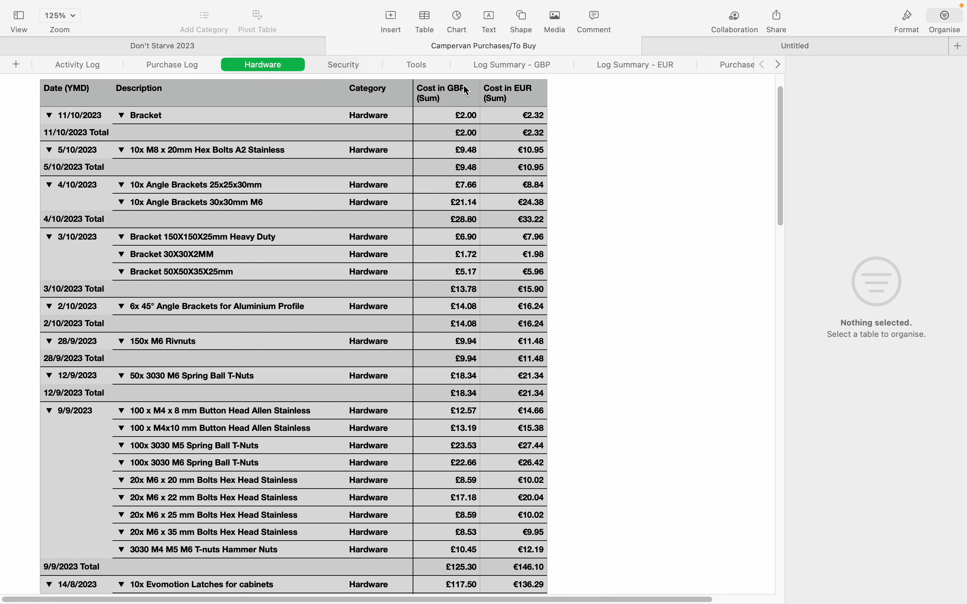
pyautogui.click(359, 201)
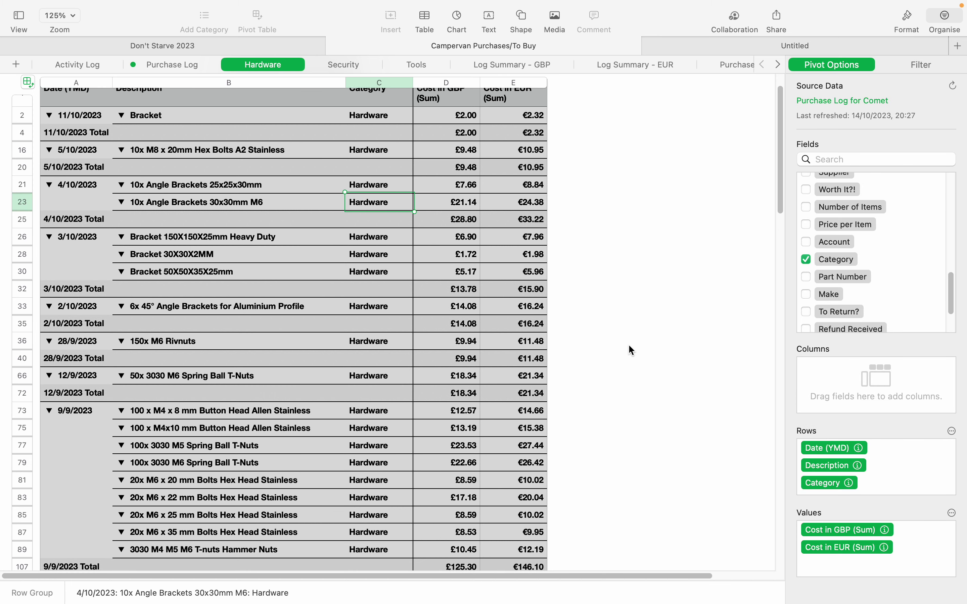
pyautogui.click(681, 336)
pyautogui.scroll(3, 681, 336)
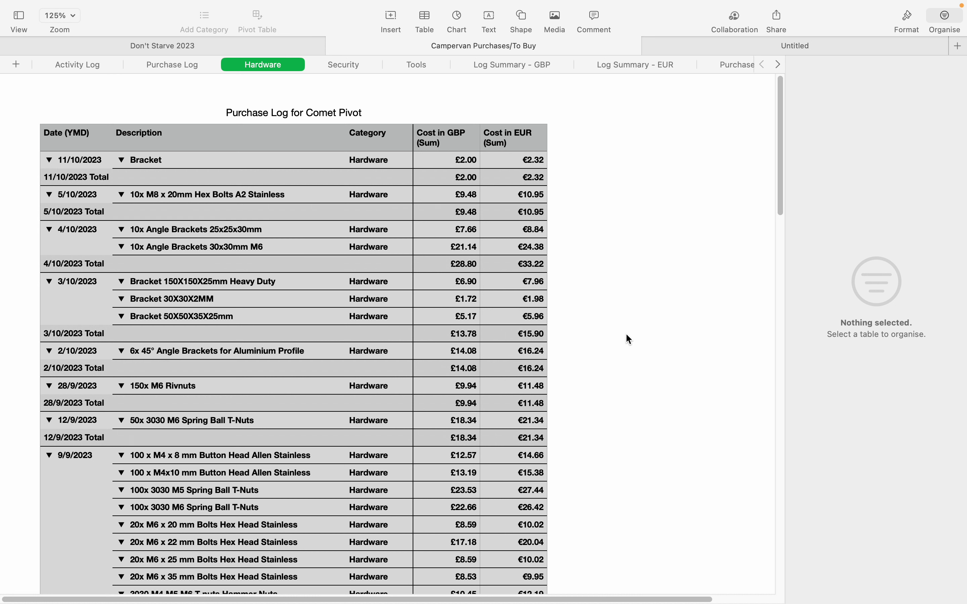
pyautogui.moveTo(539, 5)
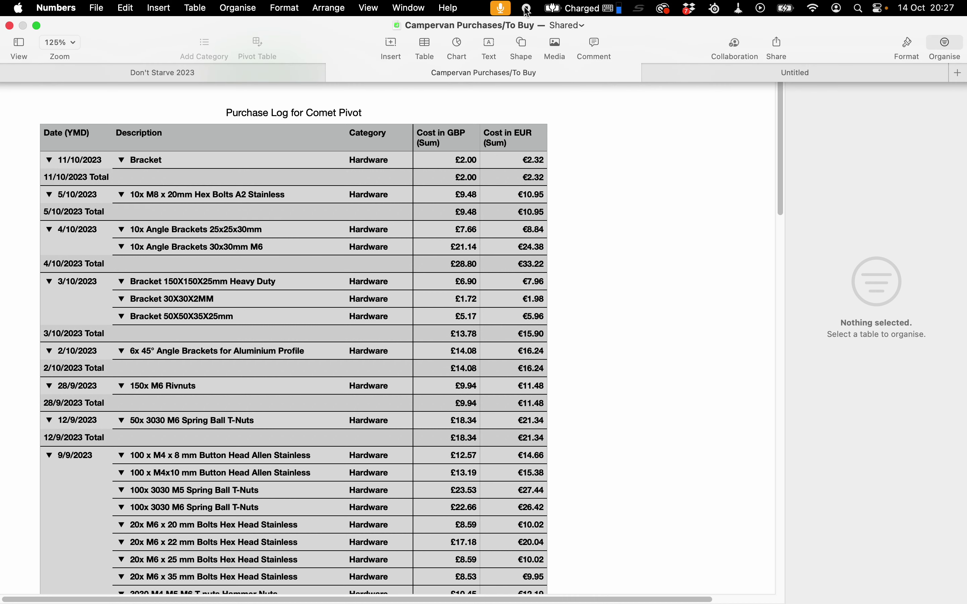